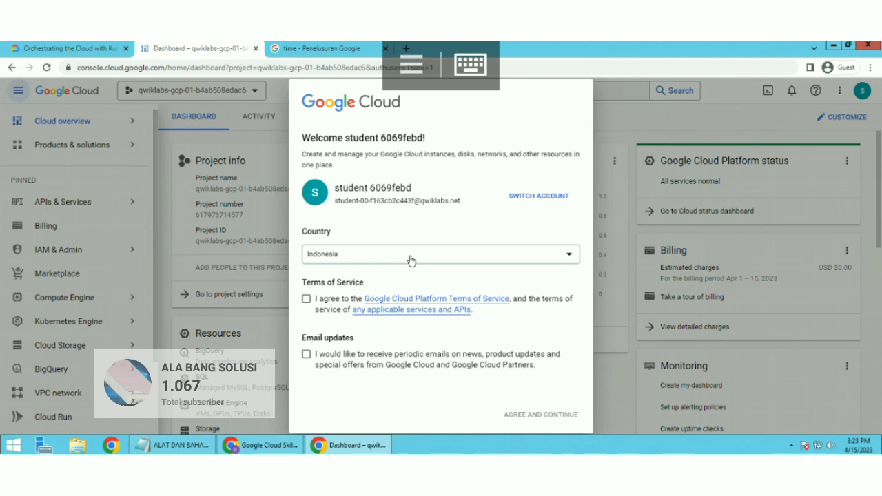
Agree to the Google Cloud Platform Terms of Service and open the Compute Engine VM instances page
{"action": "left_click", "coordinate": [307, 301]}
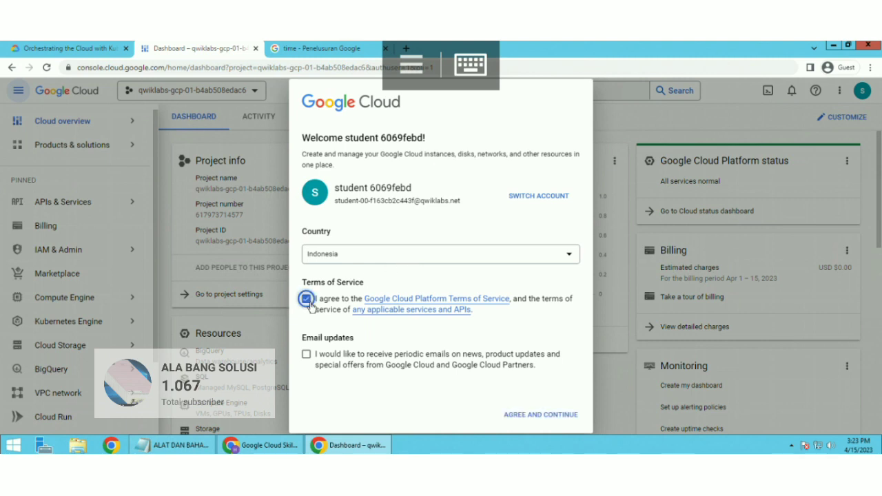
{"action": "left_click", "coordinate": [535, 415]}
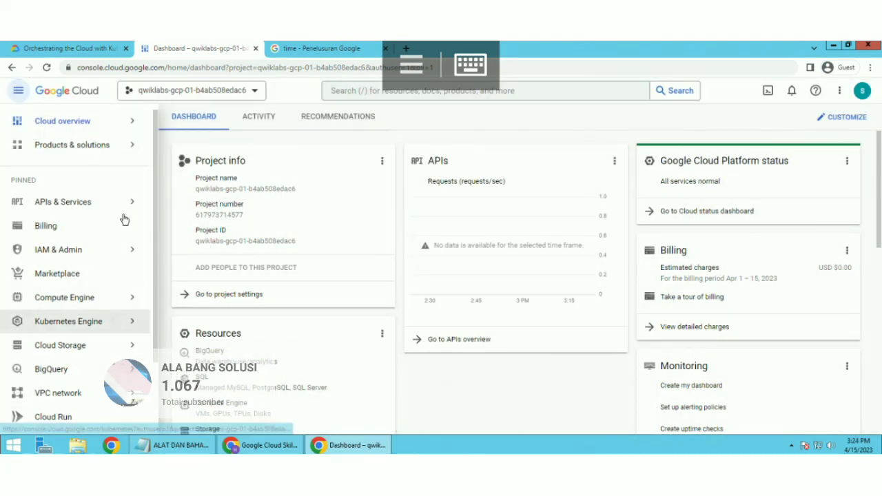
{"action": "mouse_move", "coordinate": [103, 297]}
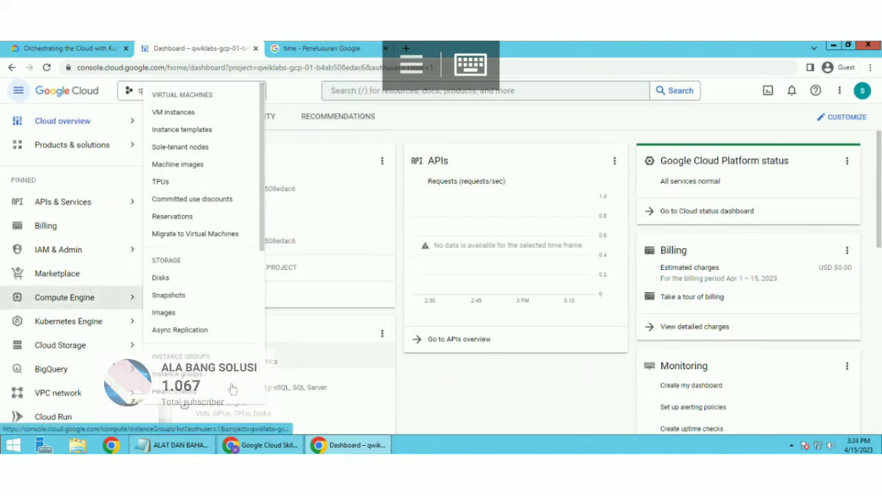
{"action": "left_click", "coordinate": [279, 414]}
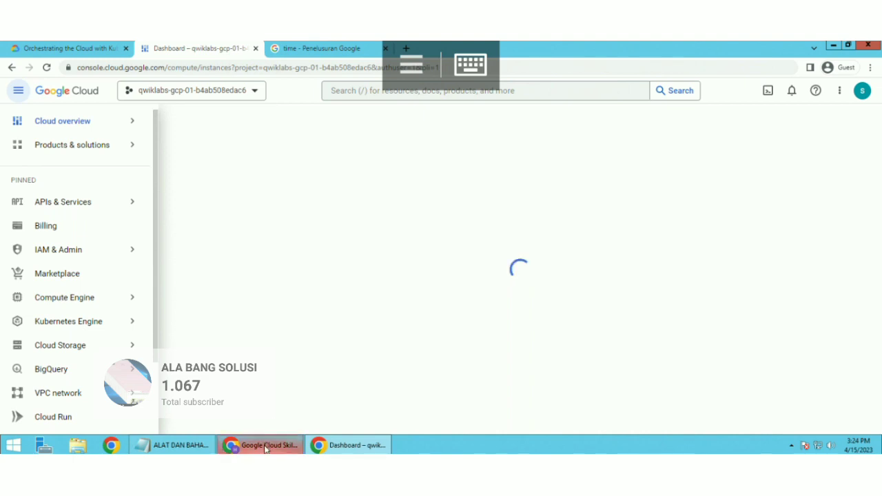
Close the separate Google Cloud Skills browser window and the Learn tutorial pane beside the VM instances
{"action": "mouse_move", "coordinate": [264, 449]}
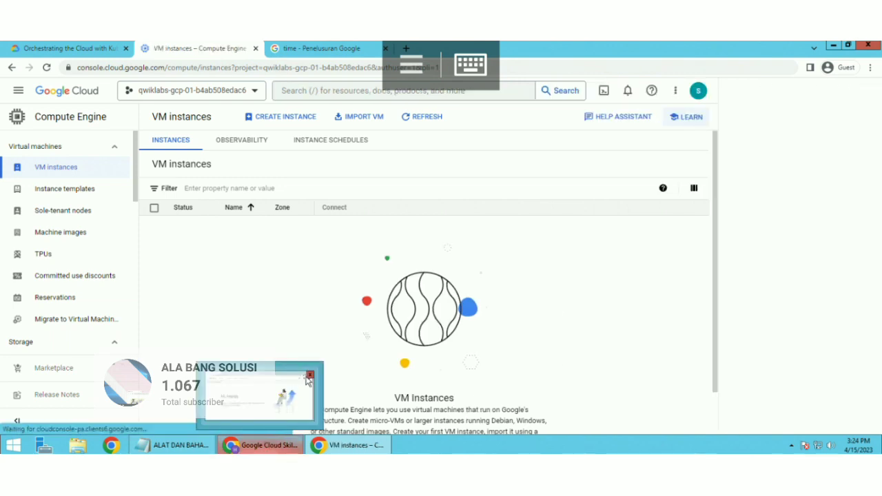
{"action": "left_click", "coordinate": [309, 376]}
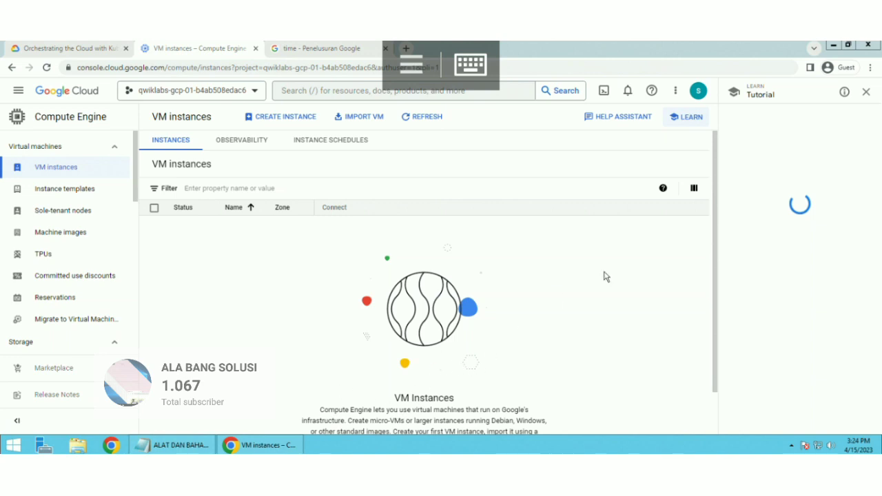
{"action": "left_click", "coordinate": [867, 93]}
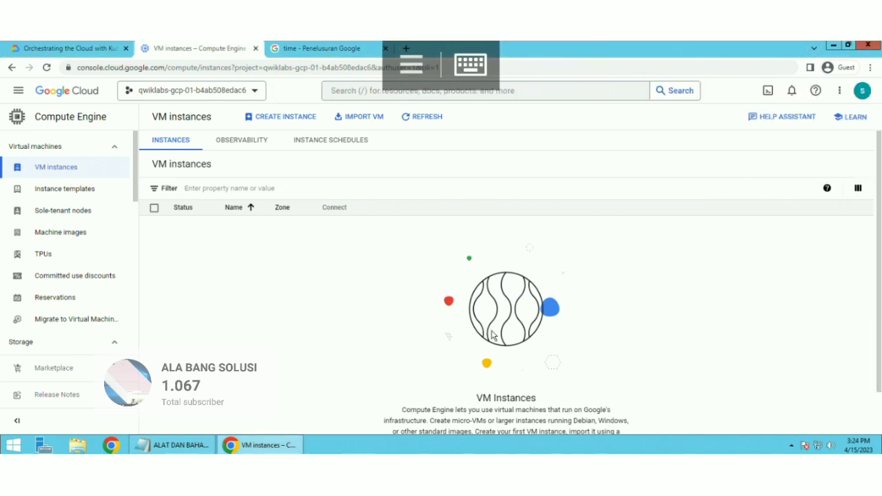
Begin creating a new VM instance and set its region to asia-southeast1 (Singapore)
{"action": "scroll", "coordinate": [493, 336], "scroll_direction": "down", "scroll_amount": 1}
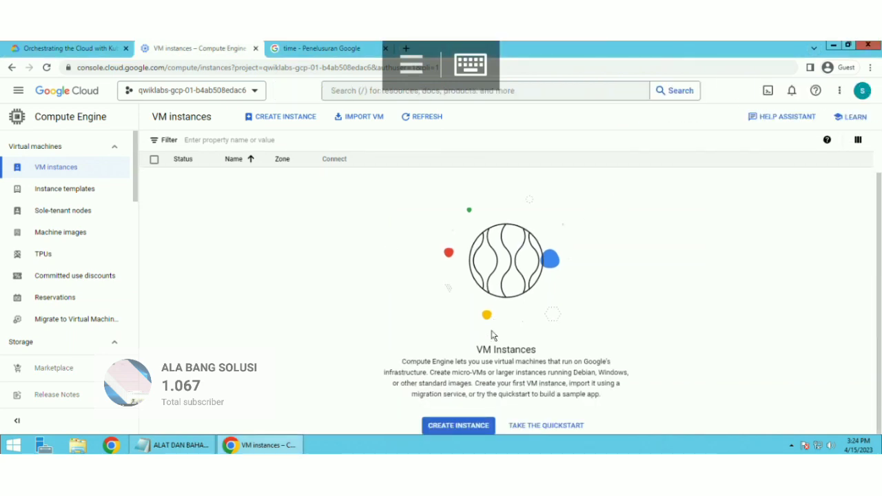
{"action": "left_click", "coordinate": [454, 426]}
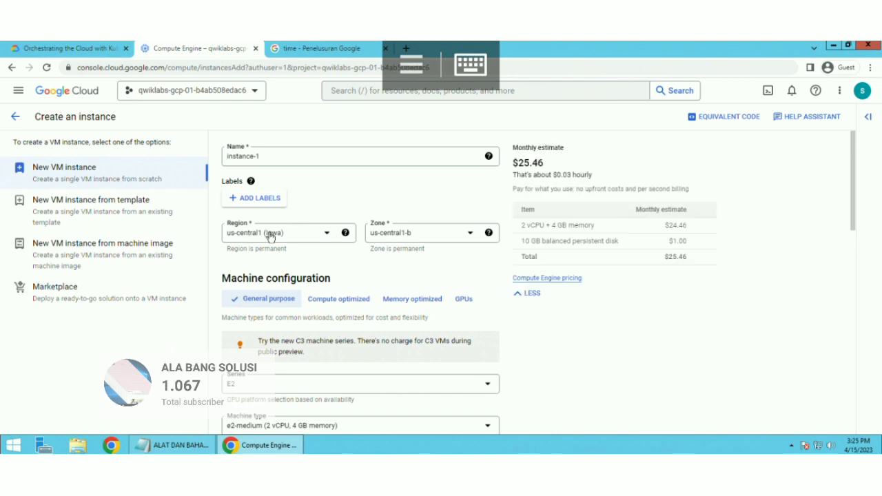
{"action": "left_click", "coordinate": [271, 235]}
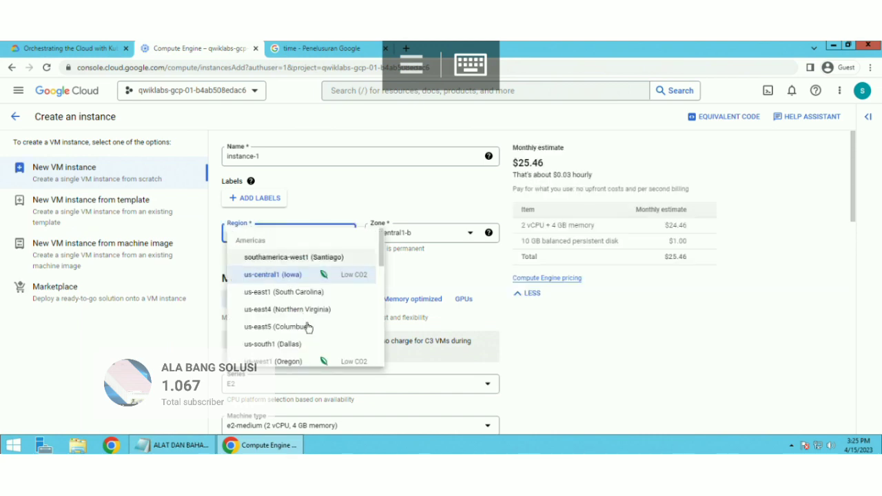
{"action": "scroll", "coordinate": [308, 326], "scroll_direction": "down", "scroll_amount": 3}
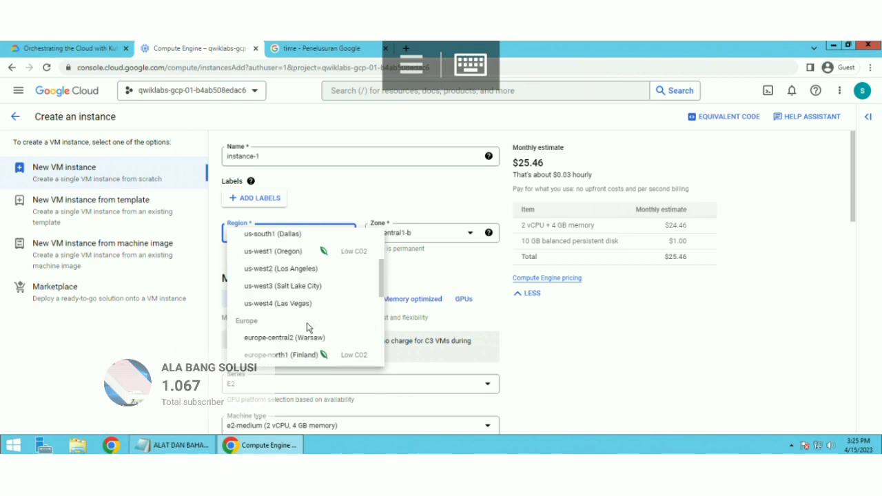
{"action": "scroll", "coordinate": [308, 327], "scroll_direction": "down", "scroll_amount": 3}
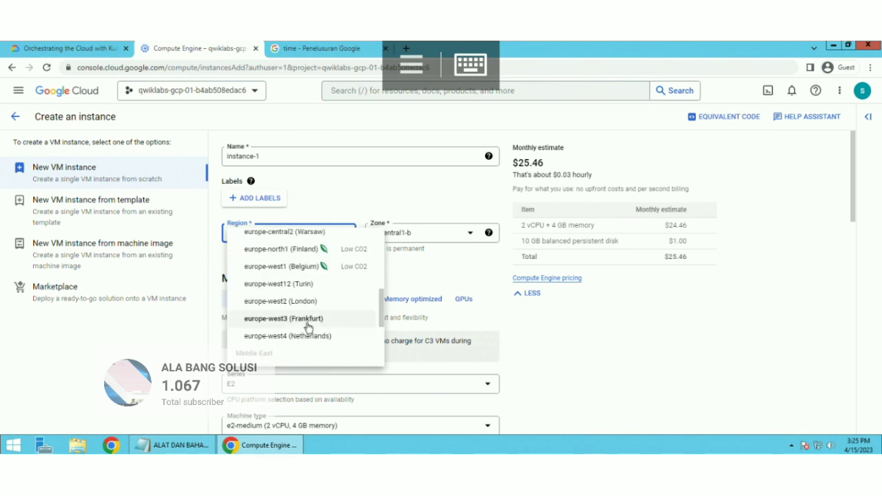
{"action": "scroll", "coordinate": [307, 327], "scroll_direction": "down", "scroll_amount": 2}
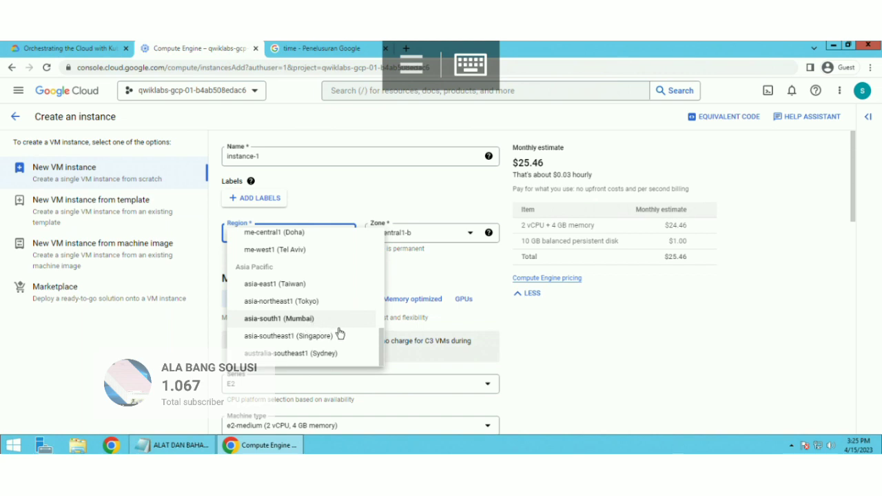
{"action": "left_click", "coordinate": [319, 338]}
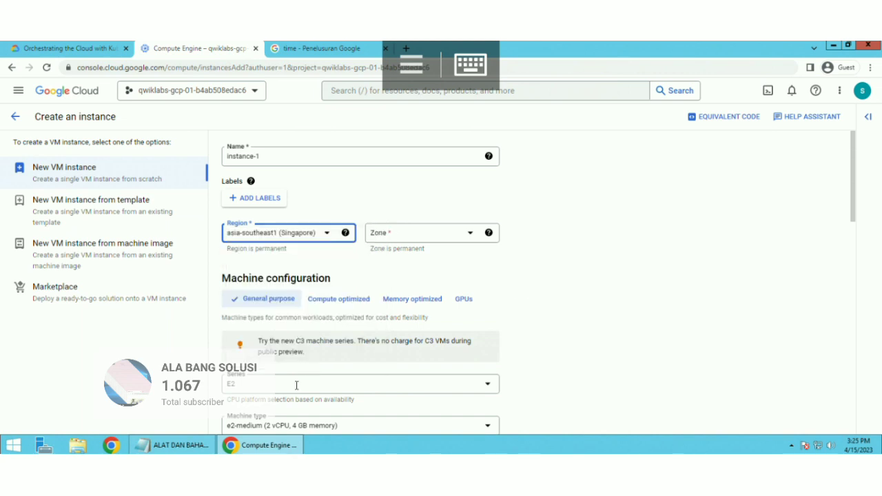
Set the machine type to Custom with 4 vCPU cores and 32 GB of memory
{"action": "left_click", "coordinate": [322, 426]}
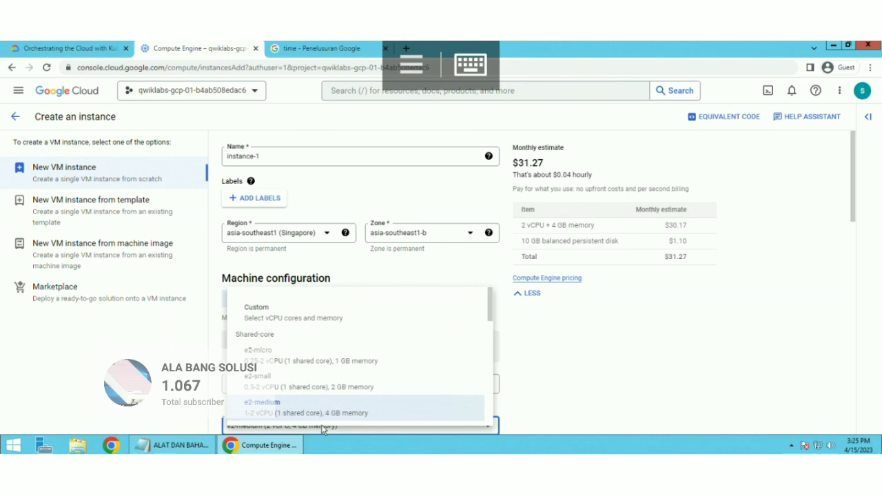
{"action": "left_click", "coordinate": [322, 316]}
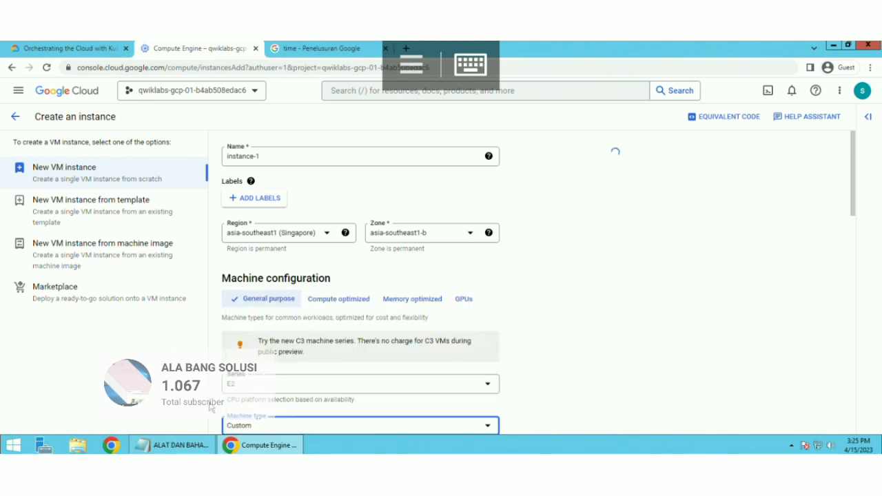
{"action": "scroll", "coordinate": [213, 411], "scroll_direction": "down", "scroll_amount": 3}
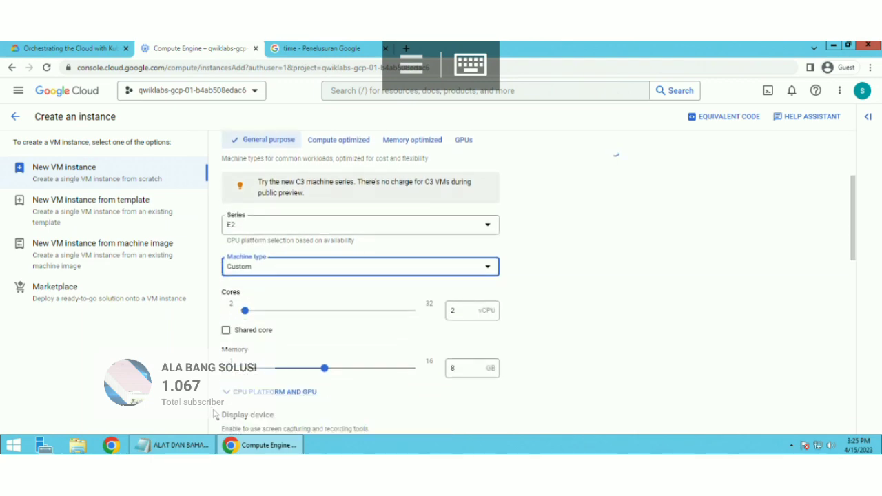
{"action": "double_click", "coordinate": [465, 310]}
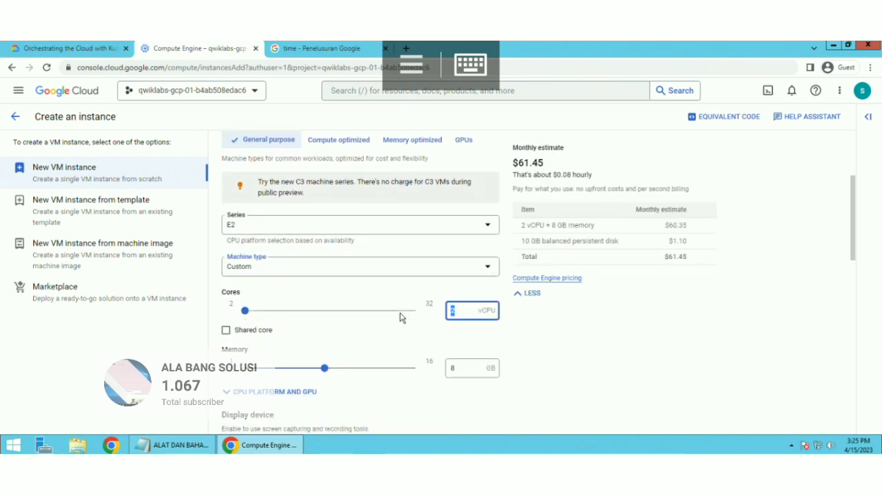
{"action": "left_click", "coordinate": [470, 65]}
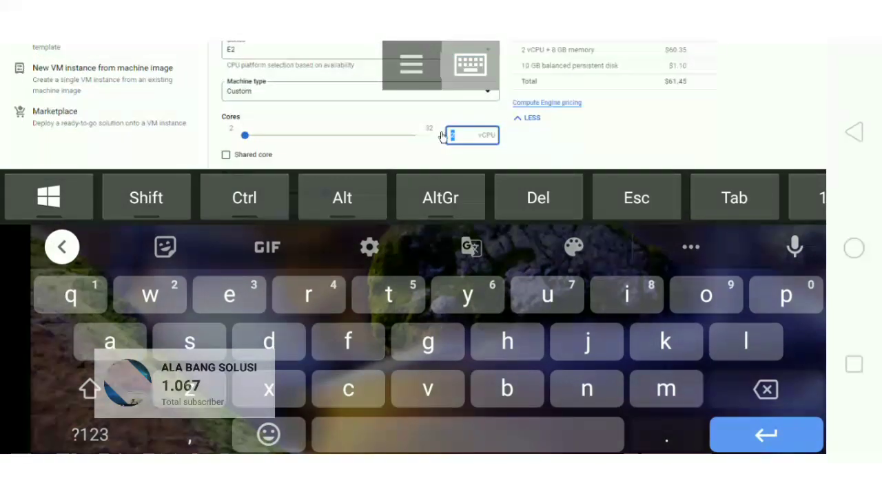
{"action": "key", "text": "BackSpace"}
{"action": "left_click", "coordinate": [89, 434]}
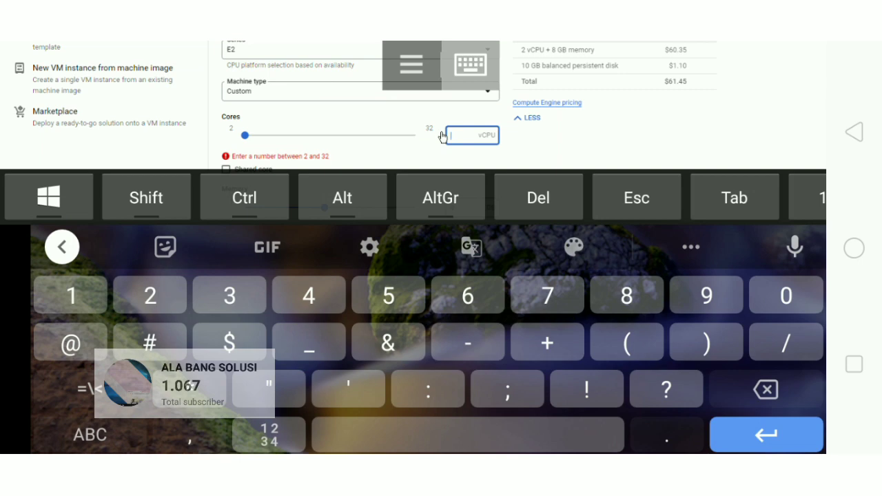
{"action": "type", "text": "4"}
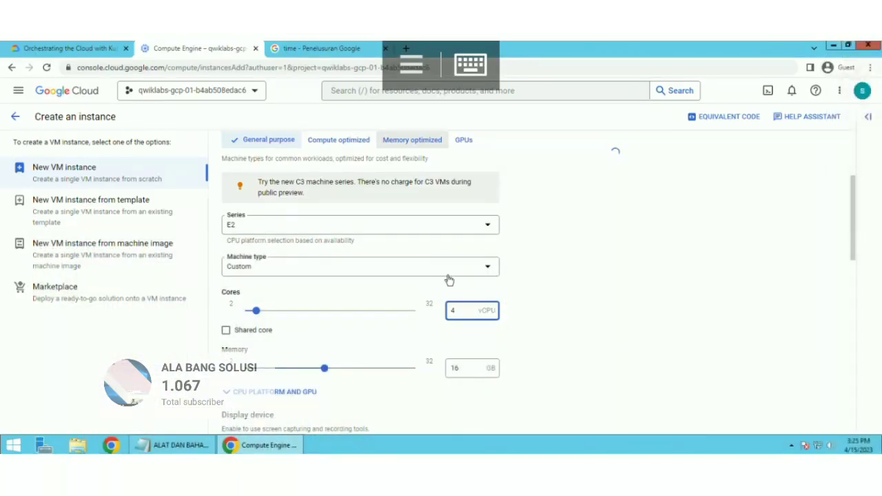
{"action": "left_click", "coordinate": [471, 370]}
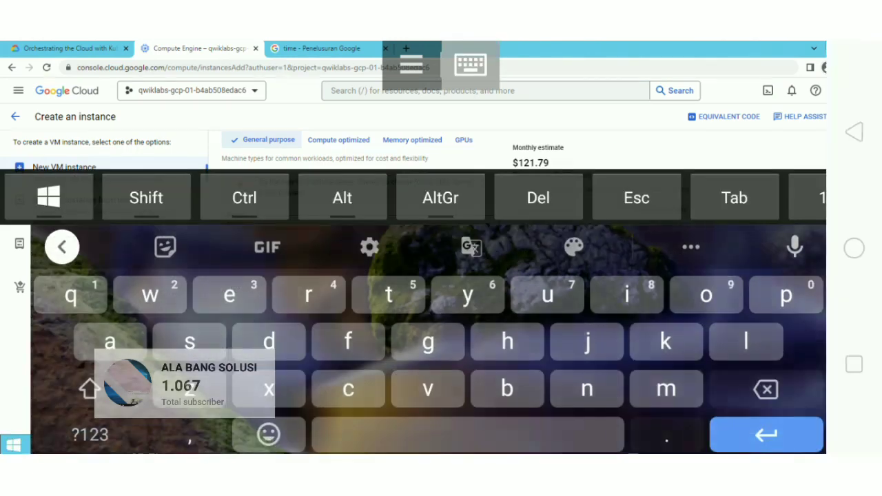
{"action": "left_click", "coordinate": [89, 434]}
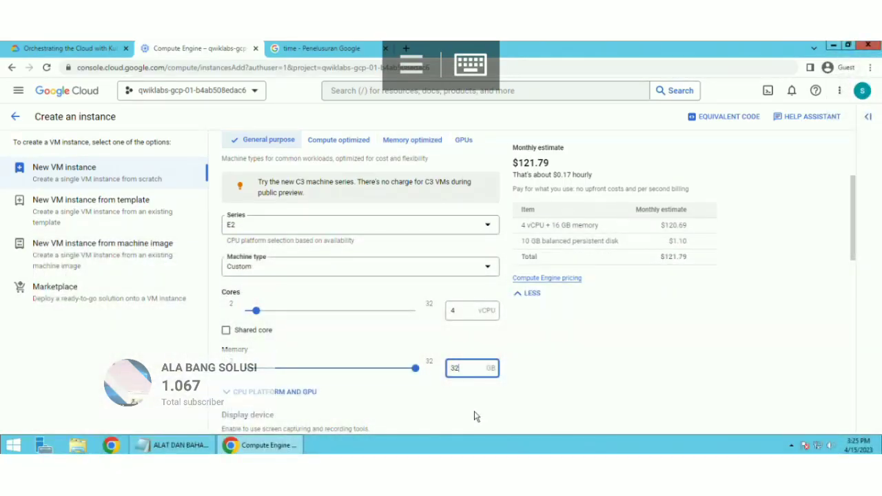
Change the boot disk image to the Windows Server operating system, version Windows Server 2019 Datacenter
{"action": "scroll", "coordinate": [472, 415], "scroll_direction": "down", "scroll_amount": 2}
{"action": "scroll", "coordinate": [474, 416], "scroll_direction": "down", "scroll_amount": 6}
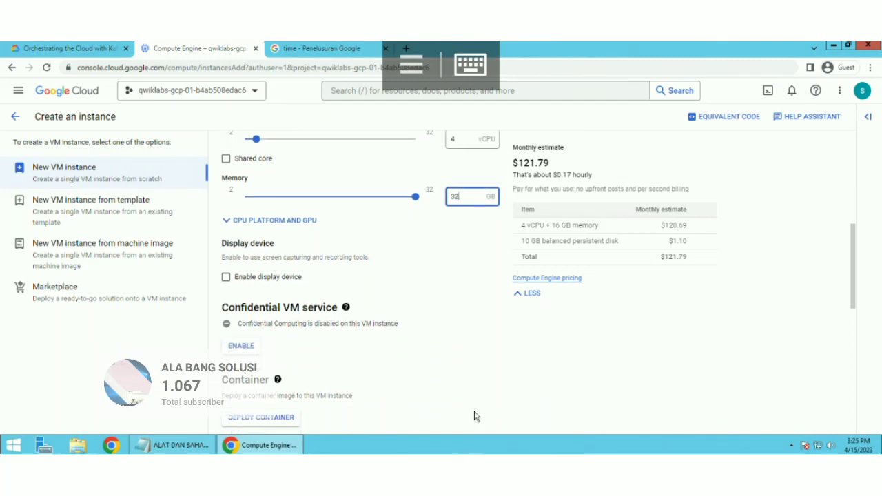
{"action": "scroll", "coordinate": [474, 416], "scroll_direction": "down", "scroll_amount": 1}
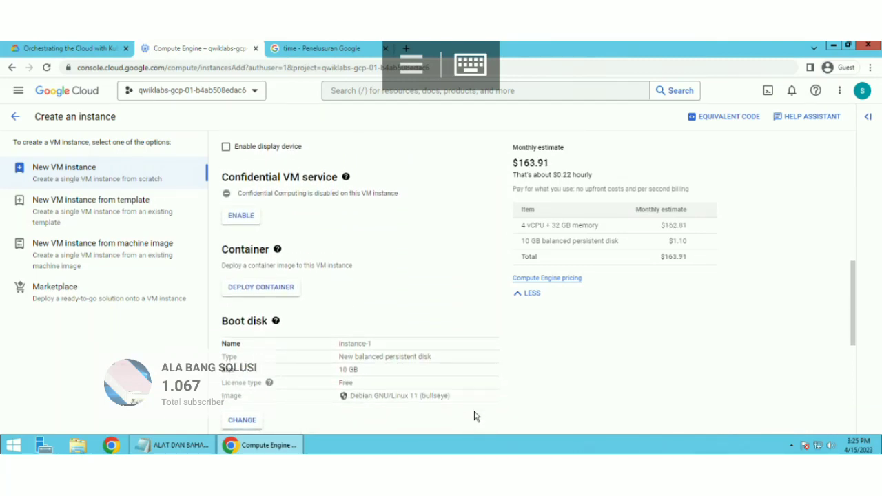
{"action": "scroll", "coordinate": [474, 416], "scroll_direction": "down", "scroll_amount": 1}
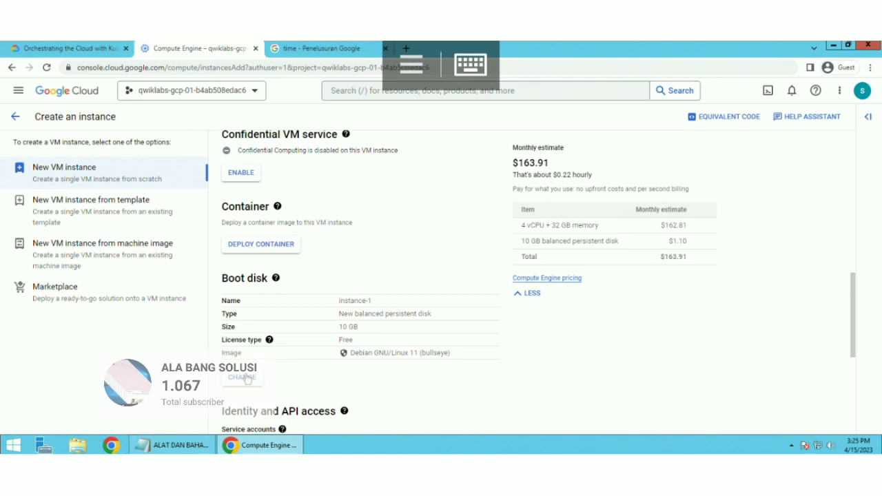
{"action": "left_click", "coordinate": [243, 378]}
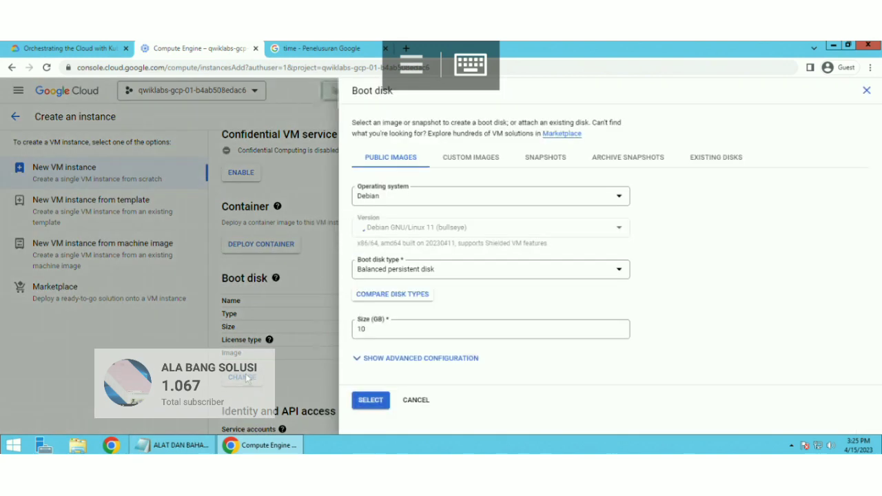
{"action": "left_click", "coordinate": [411, 197]}
{"action": "scroll", "coordinate": [404, 321], "scroll_direction": "down", "scroll_amount": 3}
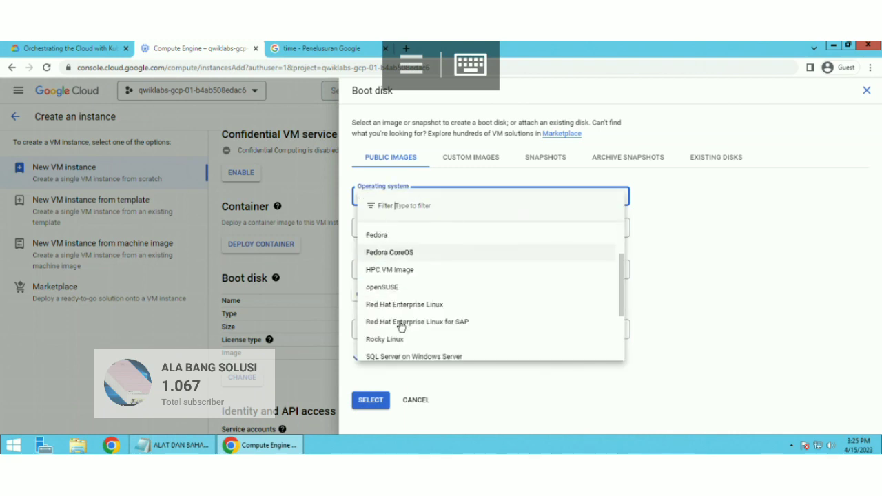
{"action": "scroll", "coordinate": [475, 341], "scroll_direction": "down", "scroll_amount": 3}
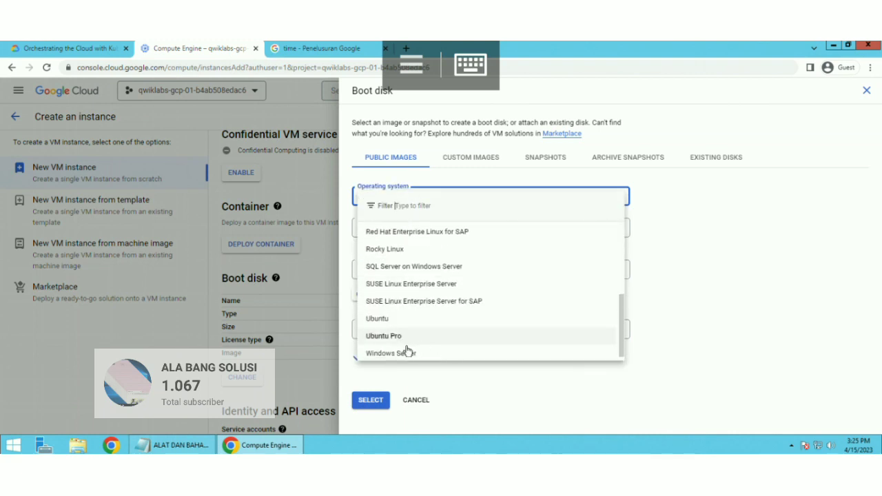
{"action": "left_click", "coordinate": [405, 352]}
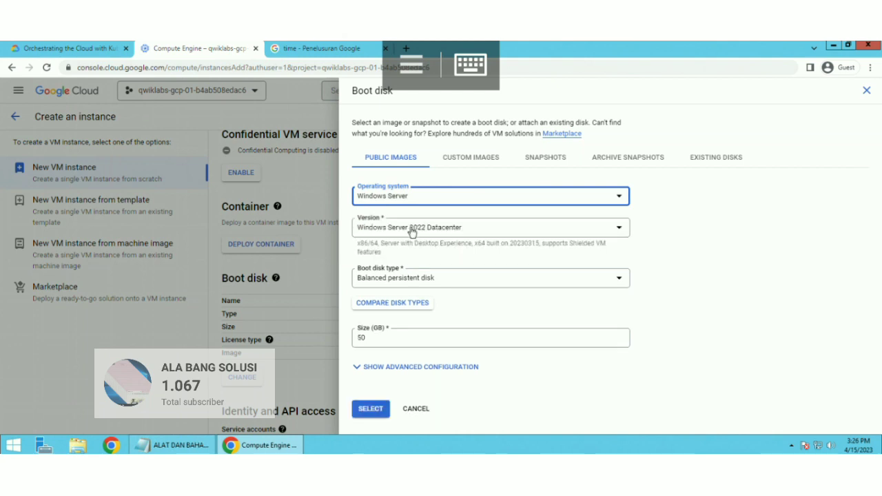
{"action": "left_click", "coordinate": [411, 232]}
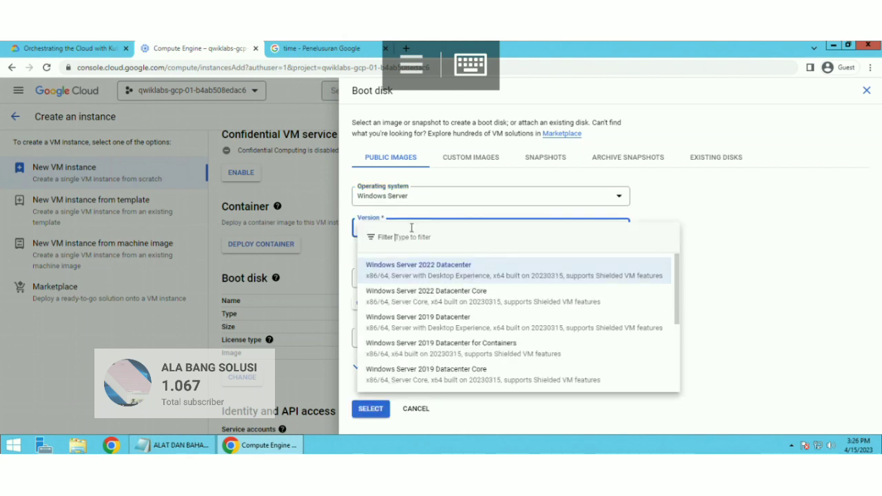
{"action": "left_click", "coordinate": [423, 321]}
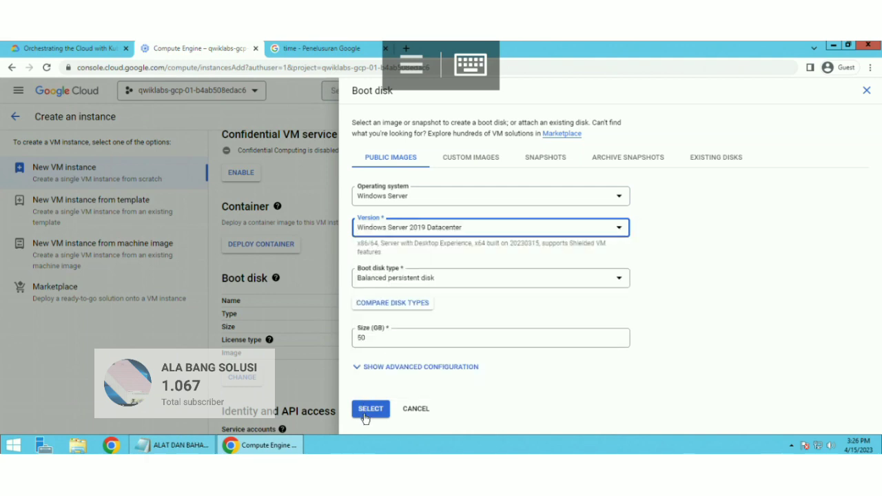
{"action": "left_click", "coordinate": [370, 412]}
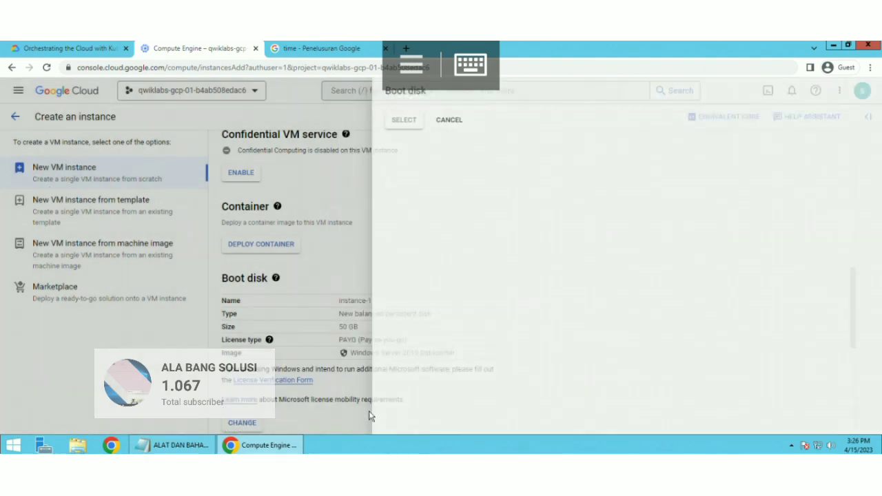
Allow both HTTP and HTTPS traffic in the instance's firewall settings
{"action": "scroll", "coordinate": [370, 415], "scroll_direction": "down", "scroll_amount": 5}
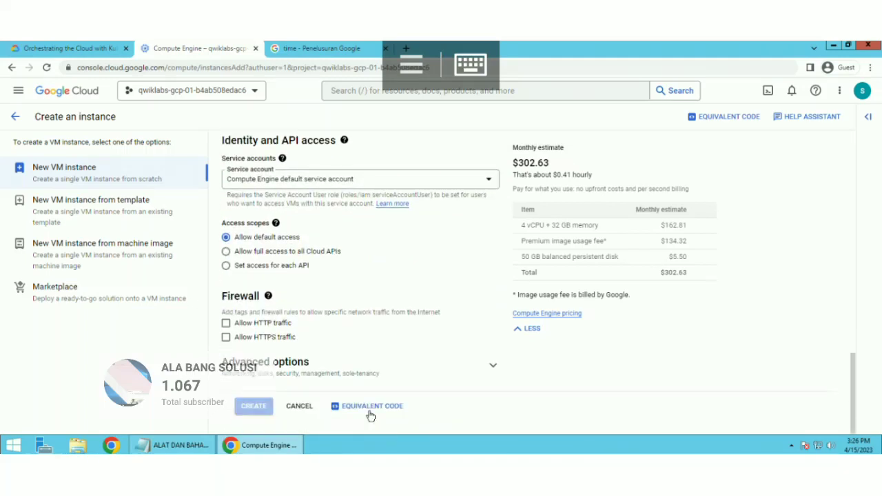
{"action": "left_click", "coordinate": [226, 323]}
{"action": "left_click", "coordinate": [226, 336]}
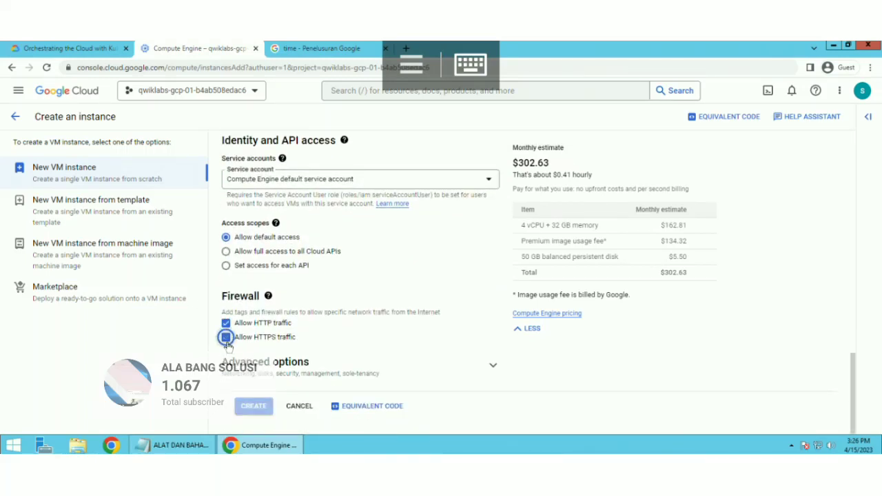
Create the configured VM instance and copy instance-1's external IP address from its network interface details
{"action": "left_click", "coordinate": [252, 408]}
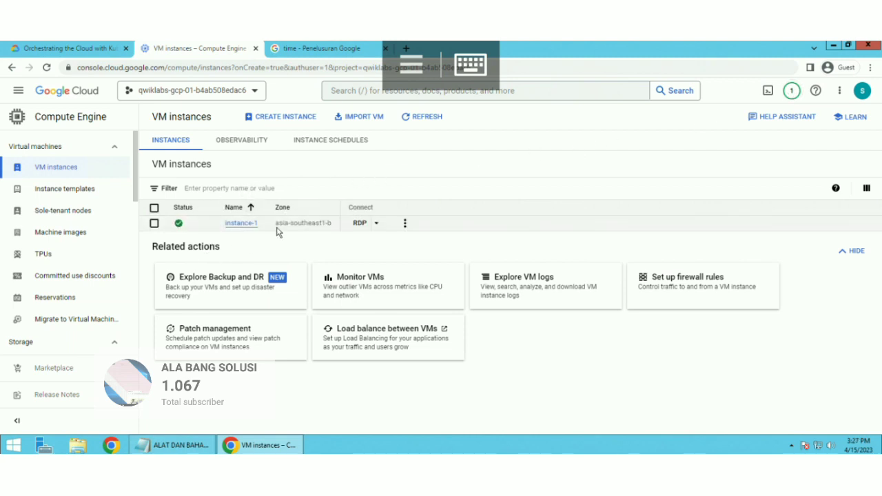
{"action": "left_click", "coordinate": [247, 224]}
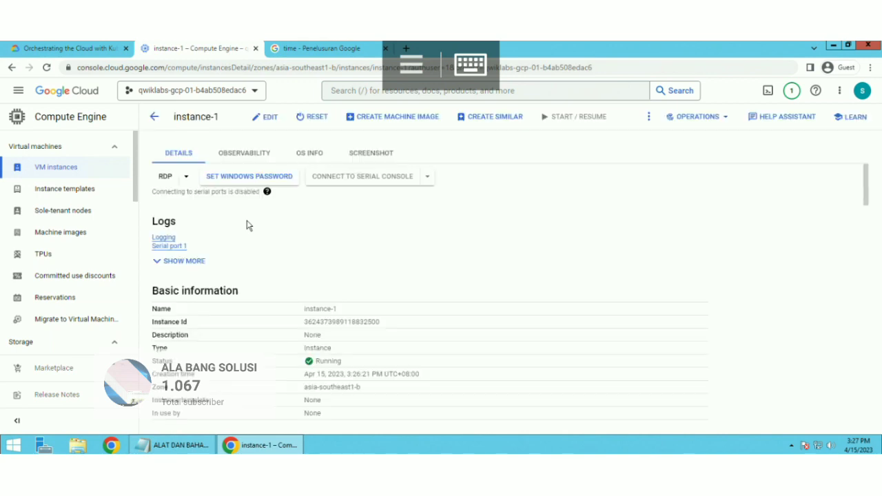
{"action": "scroll", "coordinate": [339, 322], "scroll_direction": "down", "scroll_amount": 5}
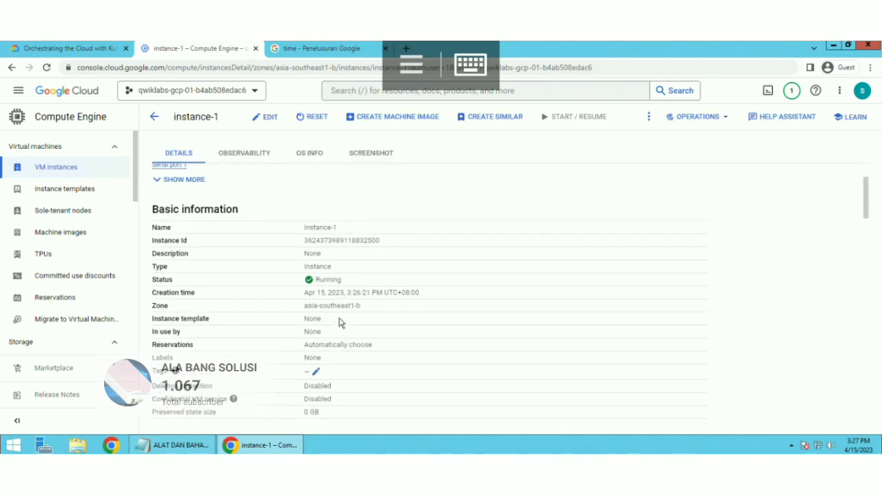
{"action": "scroll", "coordinate": [339, 322], "scroll_direction": "down", "scroll_amount": 5}
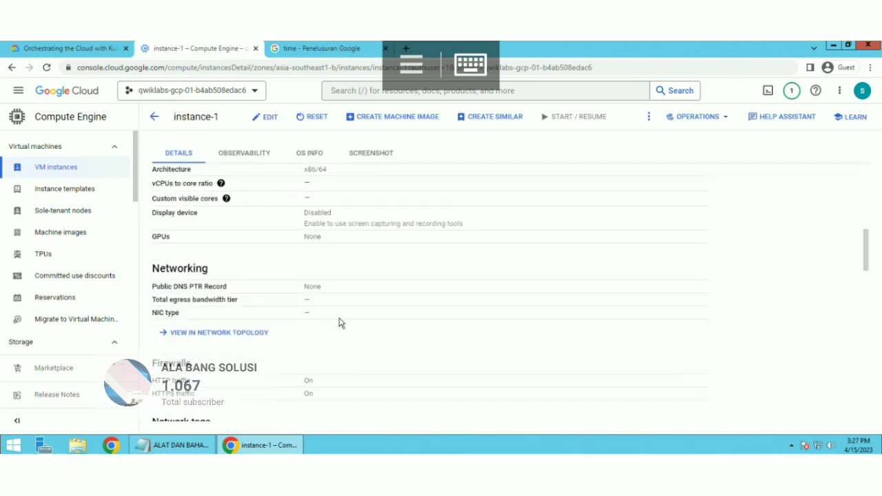
{"action": "scroll", "coordinate": [338, 321], "scroll_direction": "down", "scroll_amount": 1}
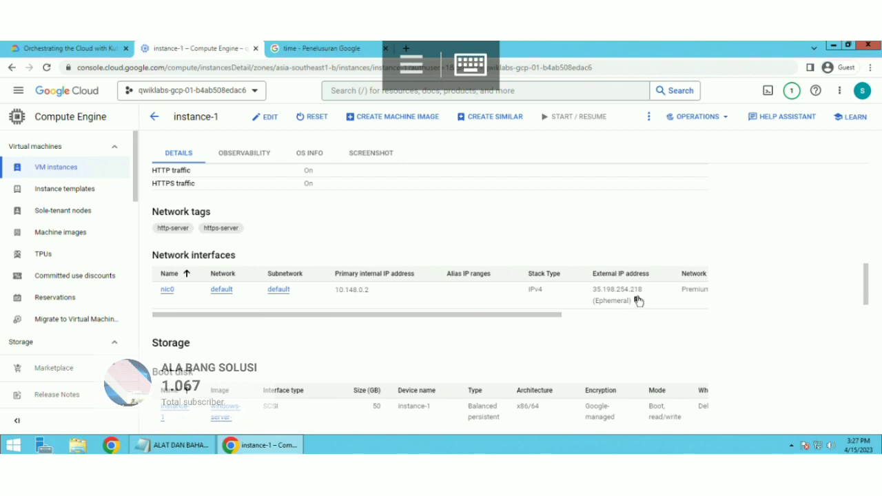
{"action": "left_click", "coordinate": [639, 301]}
Switch to Remote Desktop Connection and paste instance-1's external IP address, 35.198.254.218, as the computer to connect to
{"action": "scroll", "coordinate": [492, 221], "scroll_direction": "up", "scroll_amount": 3}
{"action": "scroll", "coordinate": [491, 220], "scroll_direction": "up", "scroll_amount": 5}
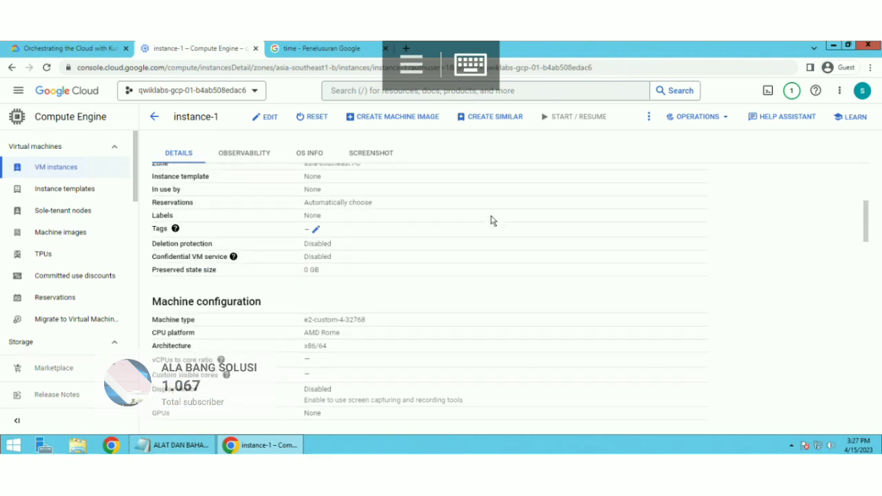
{"action": "scroll", "coordinate": [492, 221], "scroll_direction": "up", "scroll_amount": 3}
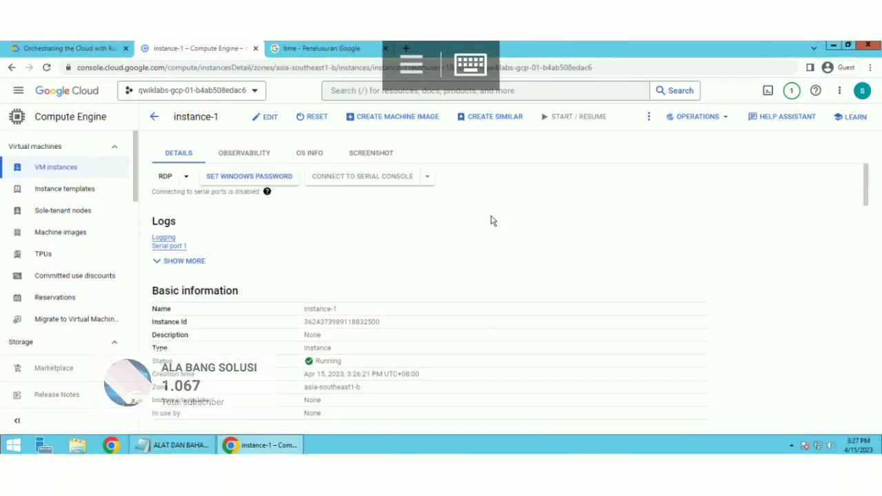
{"action": "left_click", "coordinate": [12, 445]}
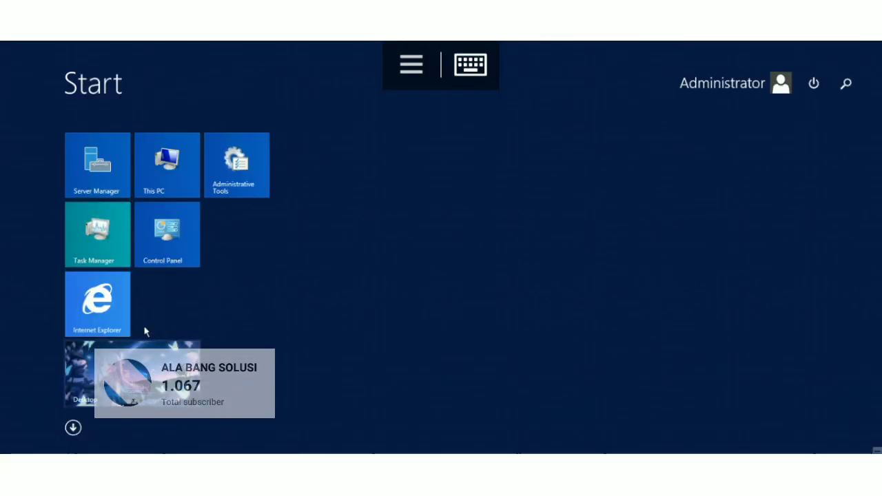
{"action": "left_click", "coordinate": [73, 427]}
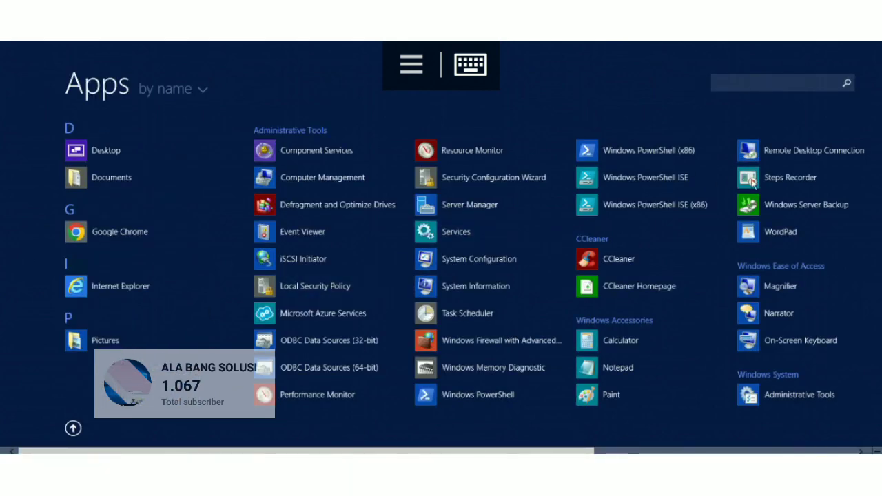
{"action": "left_click", "coordinate": [774, 152]}
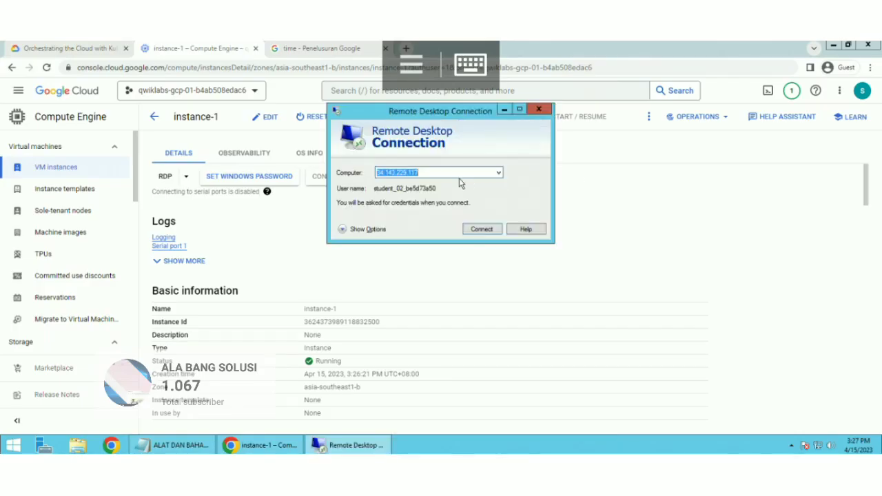
{"action": "right_click", "coordinate": [431, 170]}
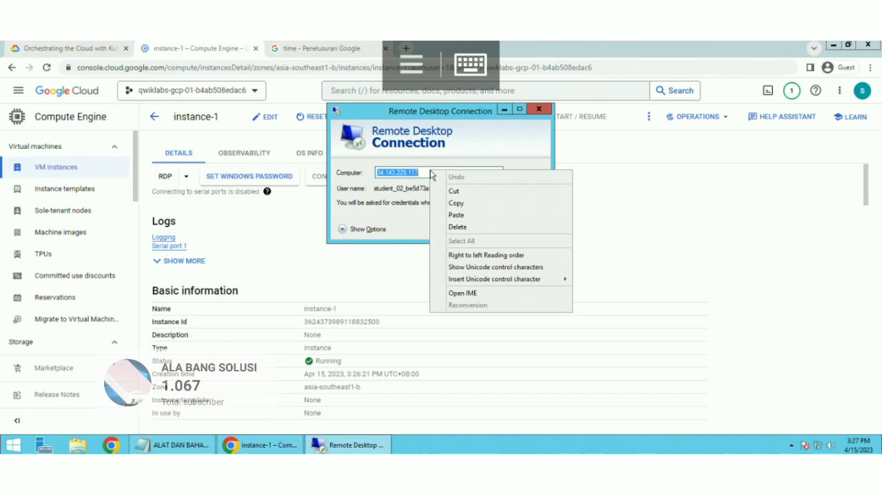
{"action": "left_click", "coordinate": [474, 215]}
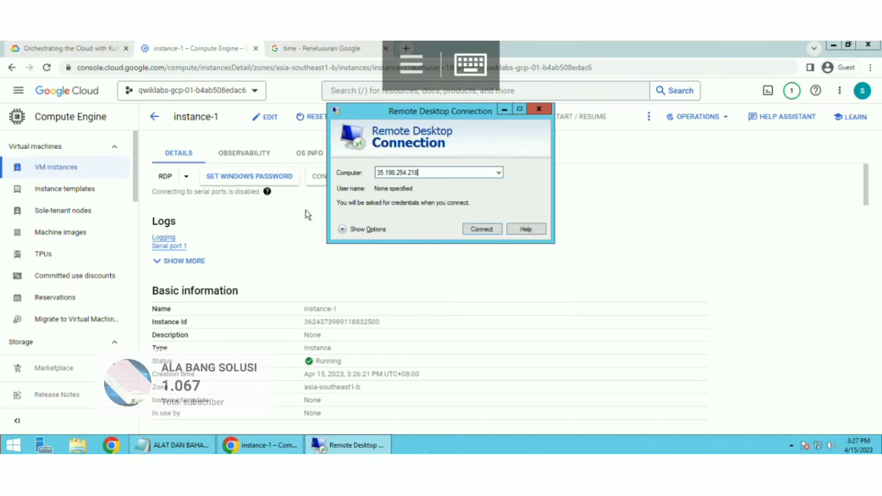
Copy the username from instance-1's Set new Windows password dialog and paste it as the user name in Remote Desktop Connection's logon settings
{"action": "left_click", "coordinate": [350, 231]}
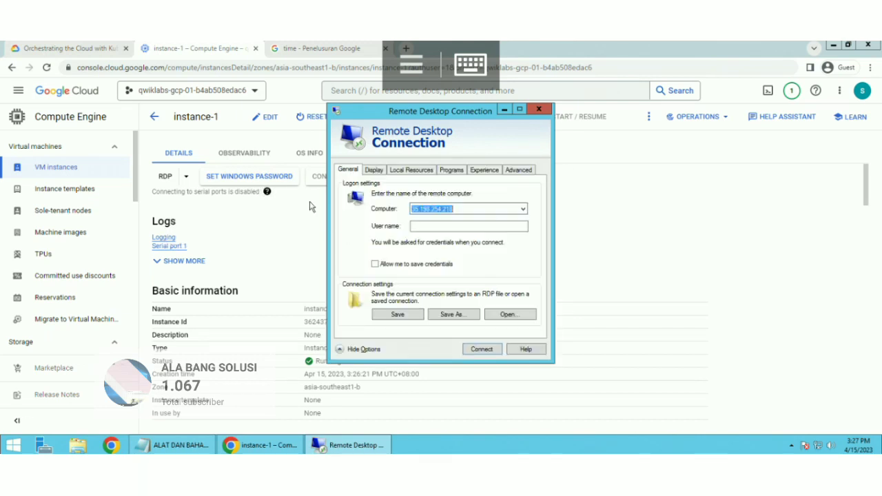
{"action": "left_click", "coordinate": [285, 177]}
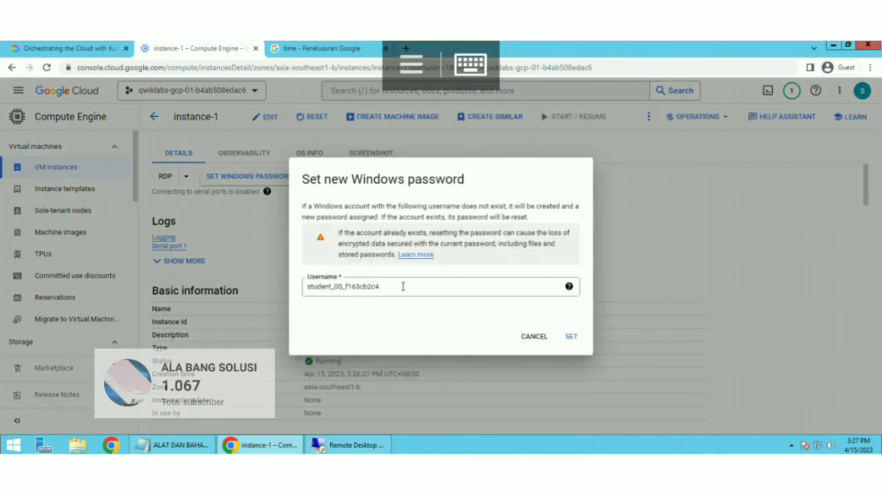
{"action": "double_click", "coordinate": [403, 286]}
{"action": "right_click", "coordinate": [330, 286]}
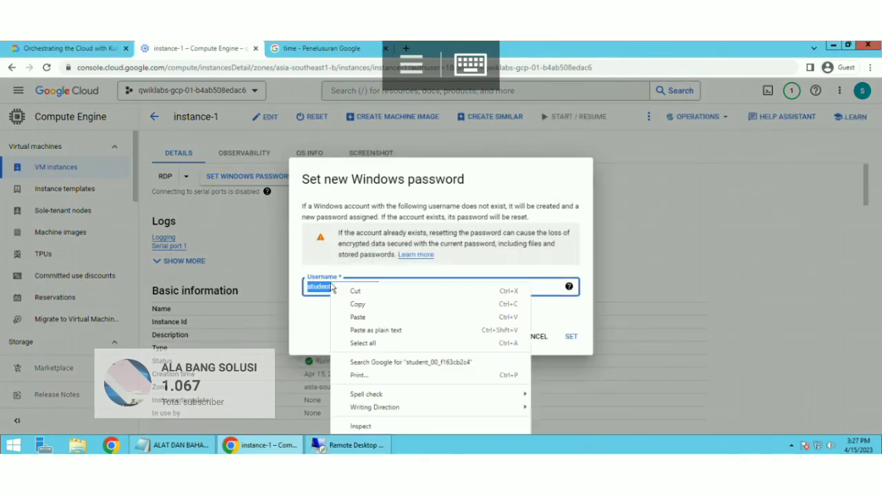
{"action": "left_click", "coordinate": [366, 308]}
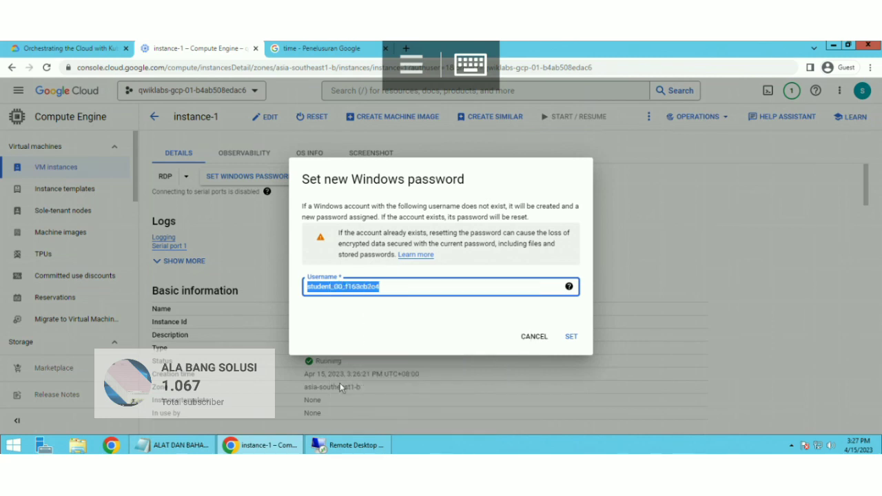
{"action": "left_click", "coordinate": [344, 445]}
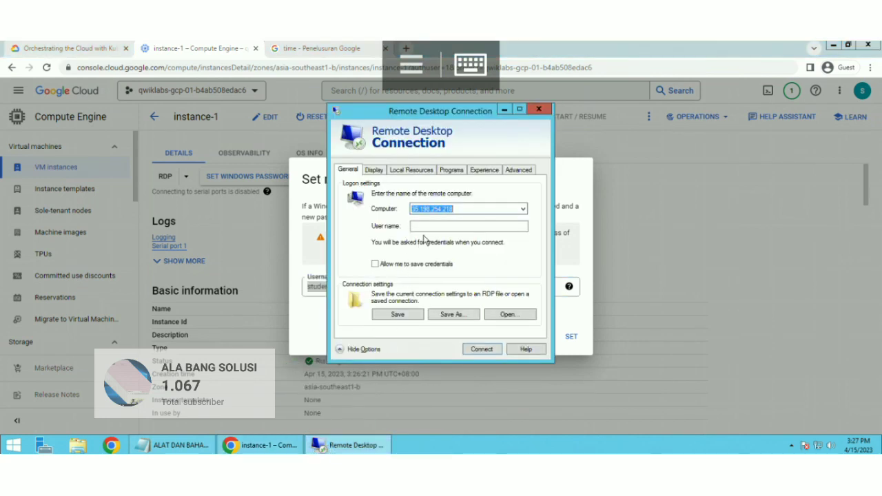
{"action": "right_click", "coordinate": [428, 225]}
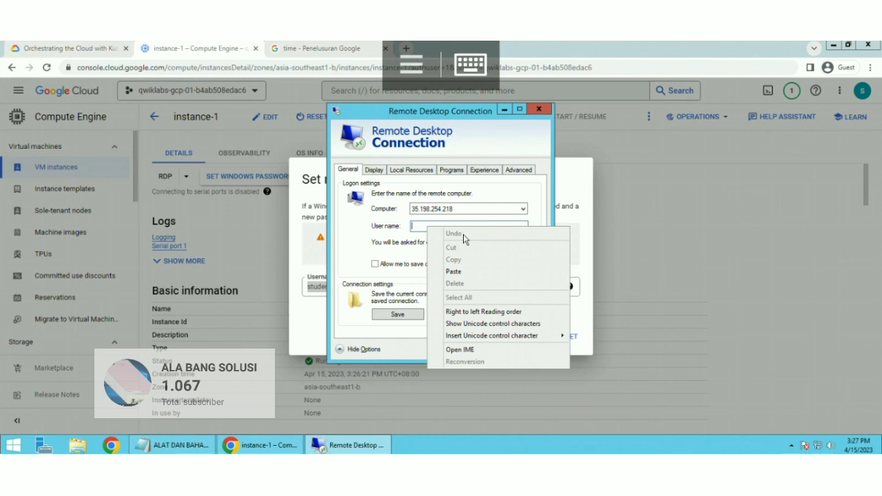
{"action": "left_click", "coordinate": [476, 273]}
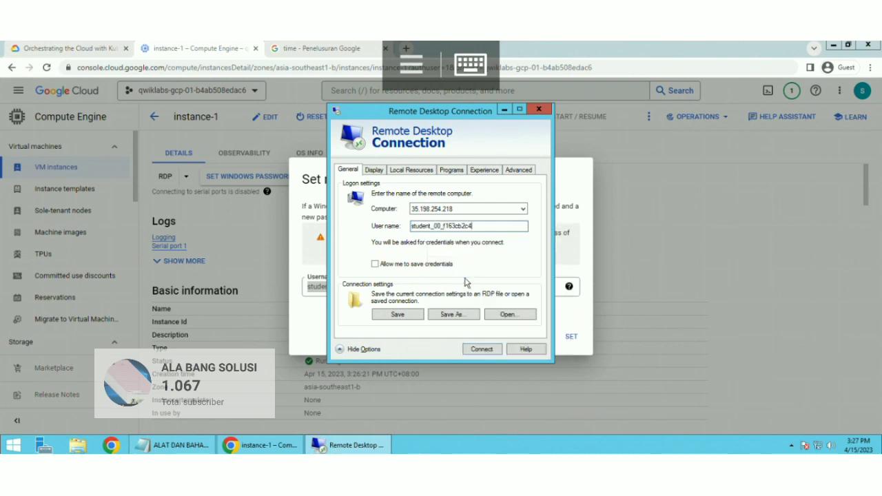
{"action": "left_click", "coordinate": [352, 348]}
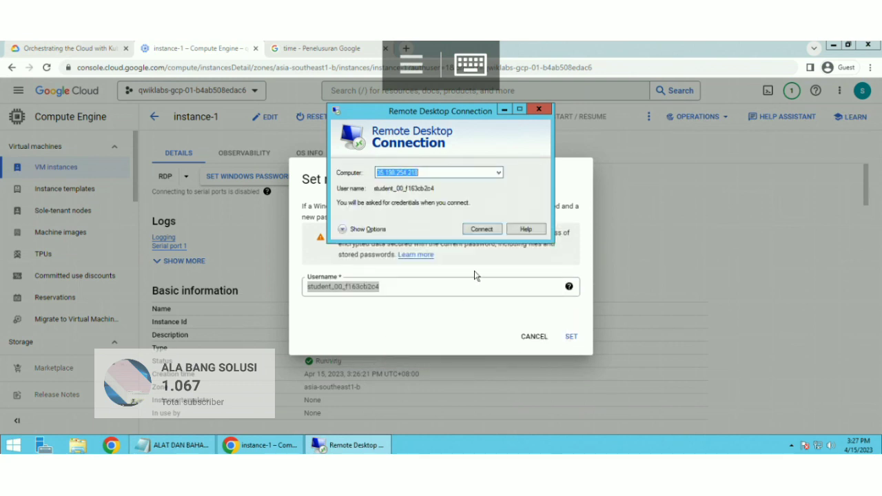
Set a new Windows password for the suggested username on instance-1, retrying until one is generated, and copy that password
{"action": "left_click", "coordinate": [566, 336]}
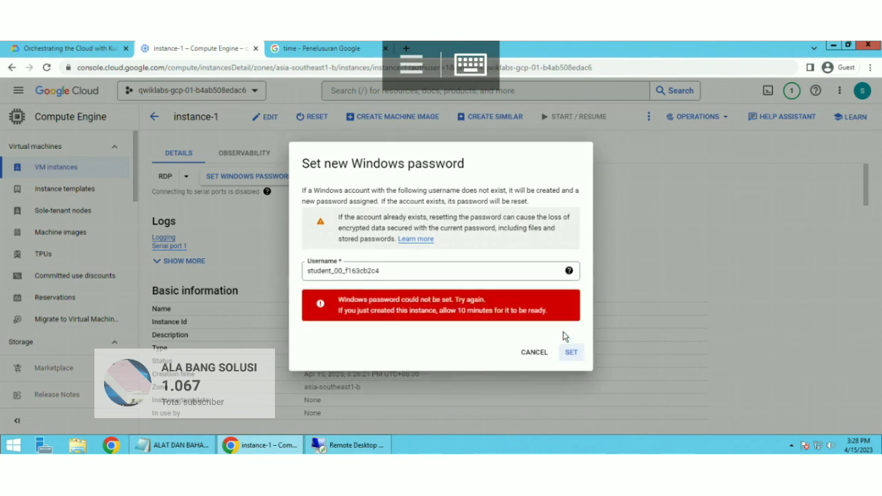
{"action": "left_click", "coordinate": [571, 352]}
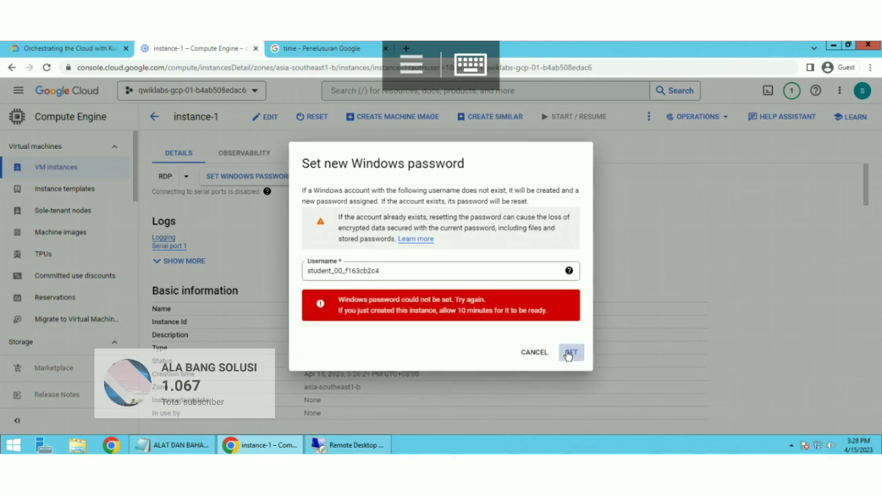
{"action": "left_click", "coordinate": [570, 352]}
{"action": "left_click", "coordinate": [571, 353]}
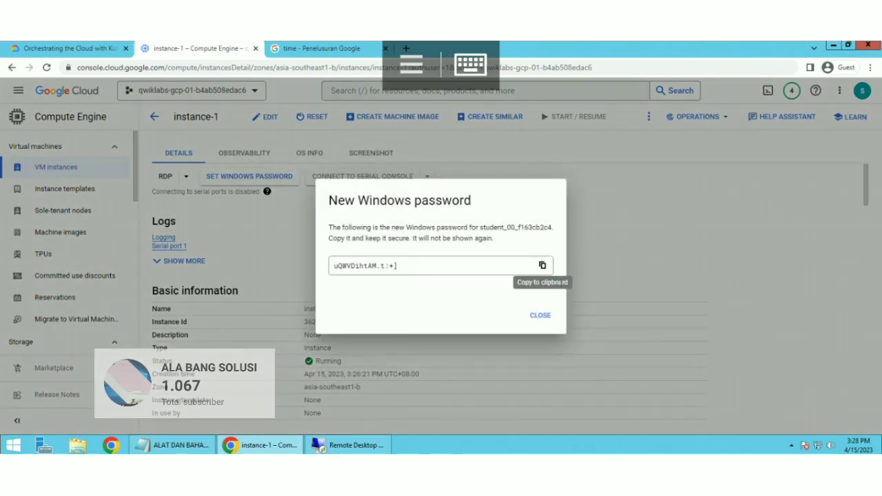
{"action": "left_click", "coordinate": [543, 267]}
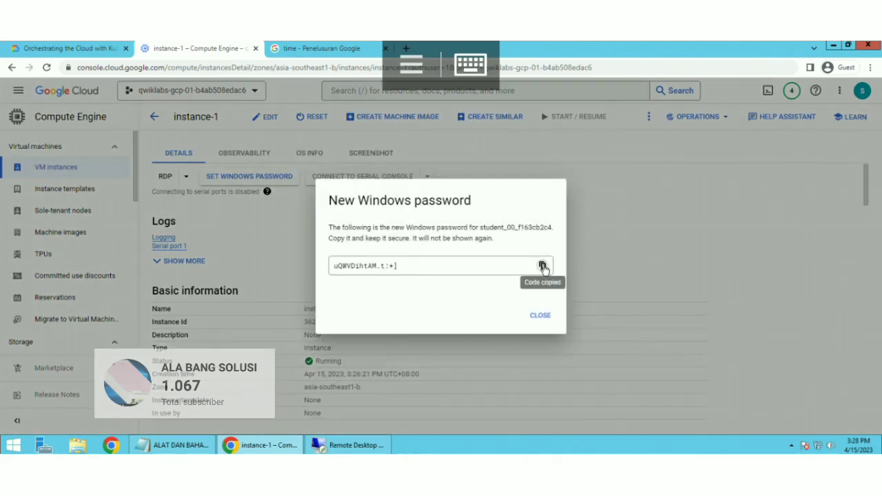
Connect to instance-1 through Remote Desktop Connection, pasting the copied account password and accepting the untrusted certificate
{"action": "left_click", "coordinate": [328, 445]}
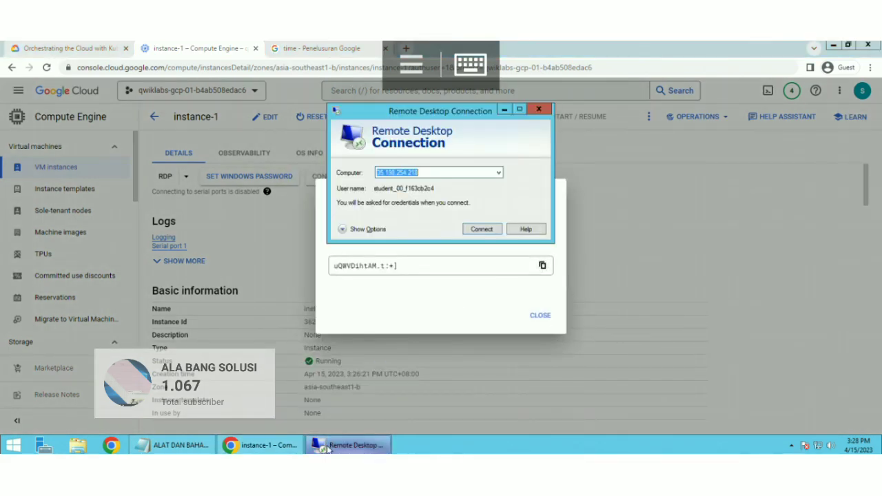
{"action": "left_click", "coordinate": [481, 230]}
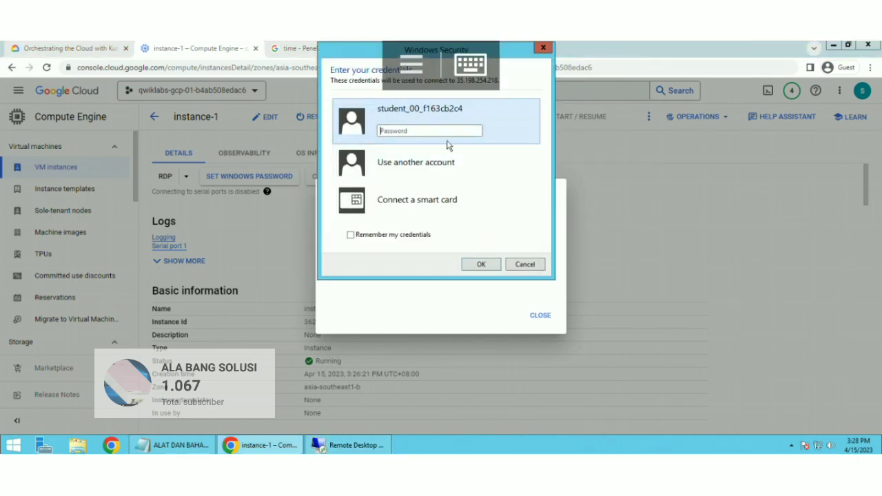
{"action": "right_click", "coordinate": [402, 130]}
{"action": "left_click", "coordinate": [428, 173]}
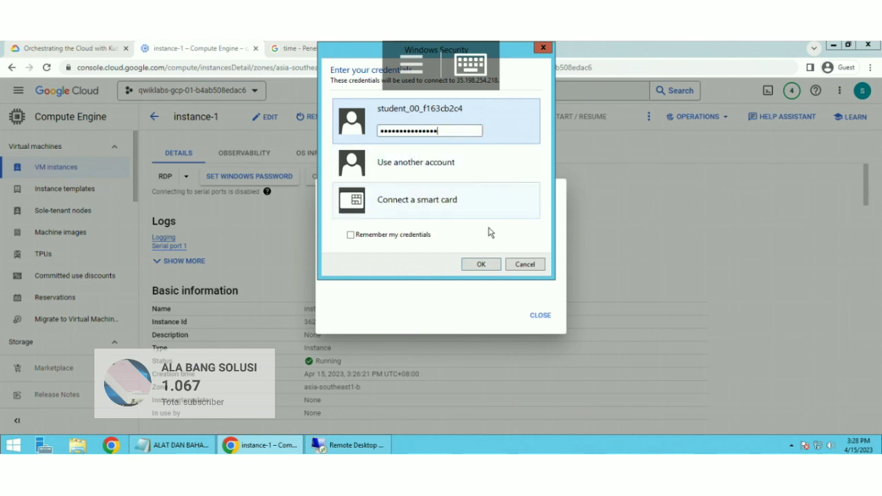
{"action": "left_click", "coordinate": [481, 265]}
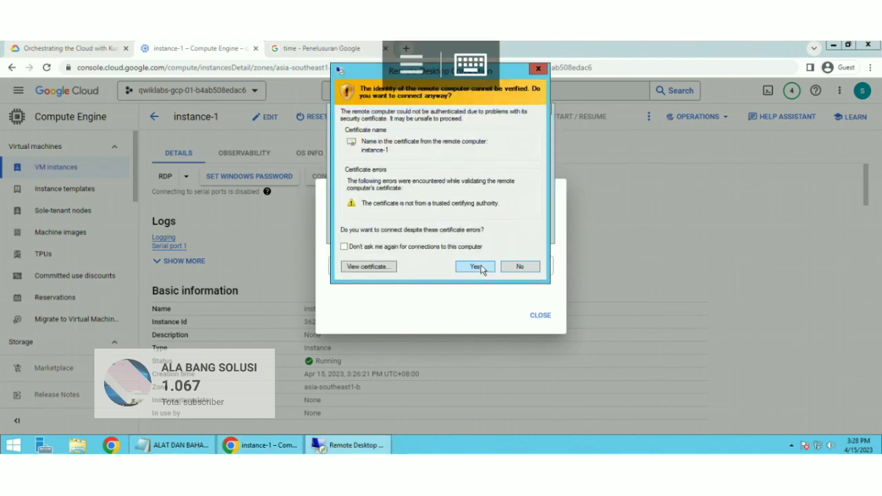
{"action": "left_click", "coordinate": [477, 266]}
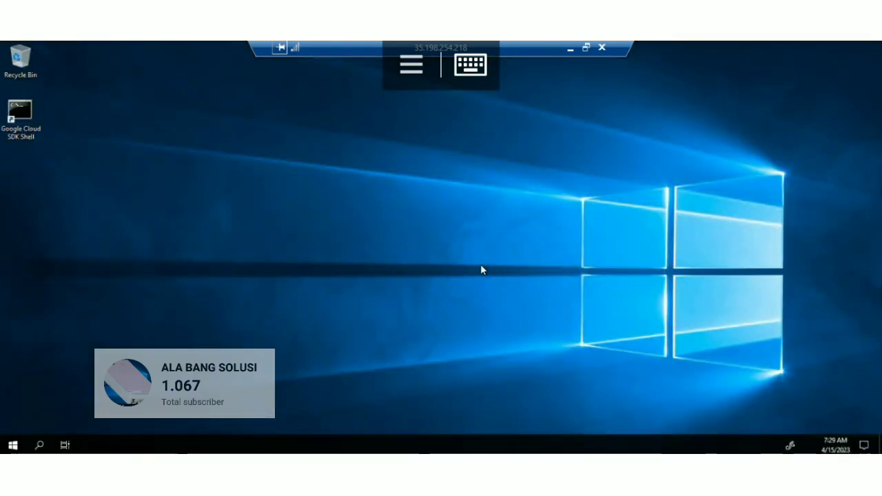
{"action": "right_click", "coordinate": [480, 265]}
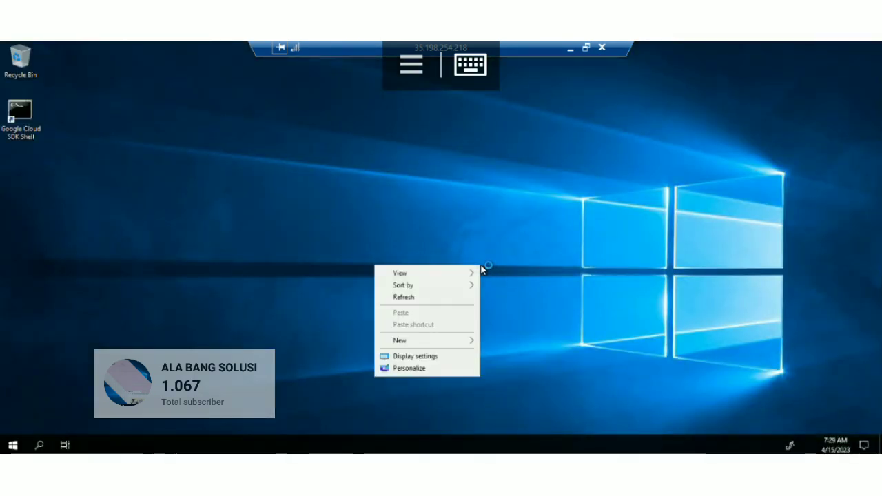
{"action": "left_click", "coordinate": [427, 298]}
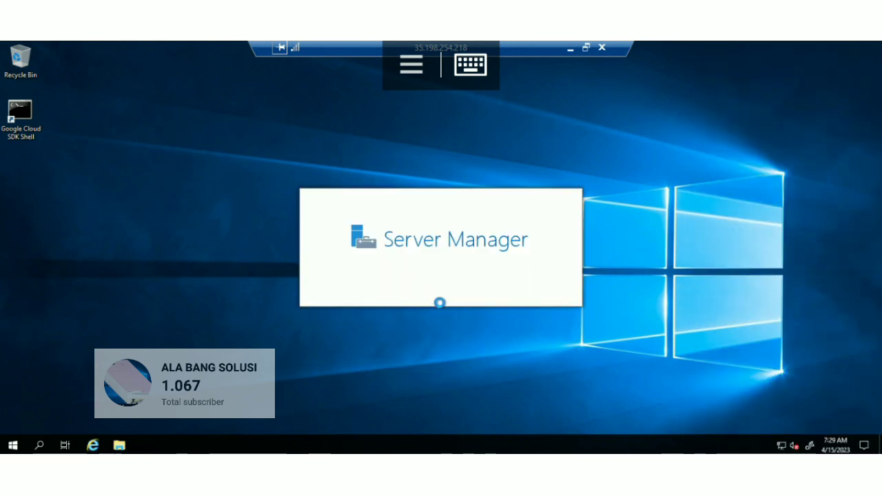
{"action": "right_click", "coordinate": [466, 327]}
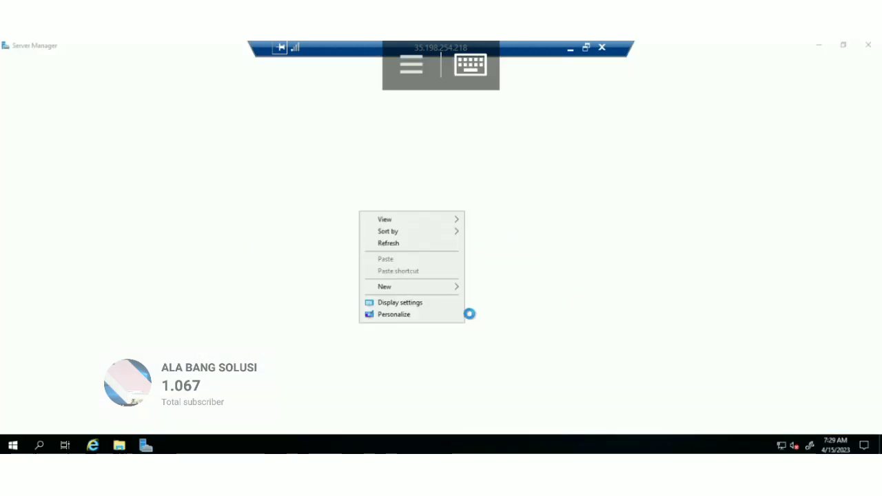
{"action": "left_click", "coordinate": [405, 244]}
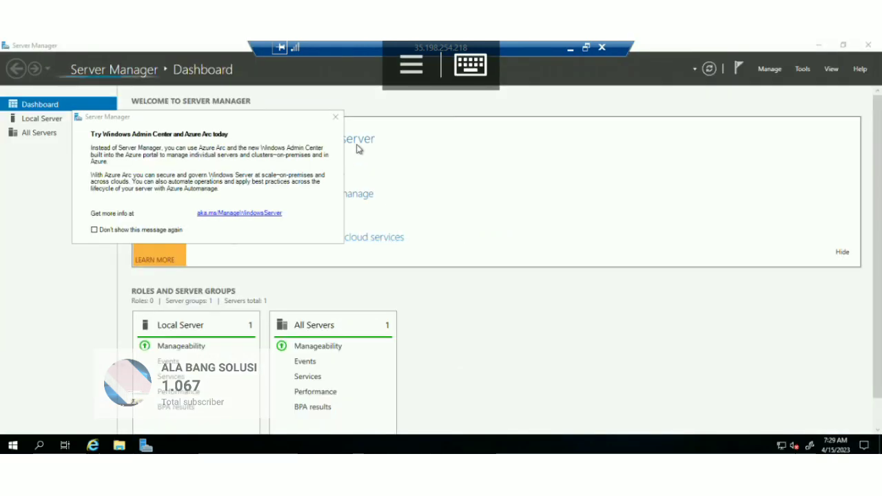
Turn off Internet Explorer Enhanced Security Configuration for both Administrators and Users on the local server, and close Server Manager
{"action": "left_click", "coordinate": [334, 119]}
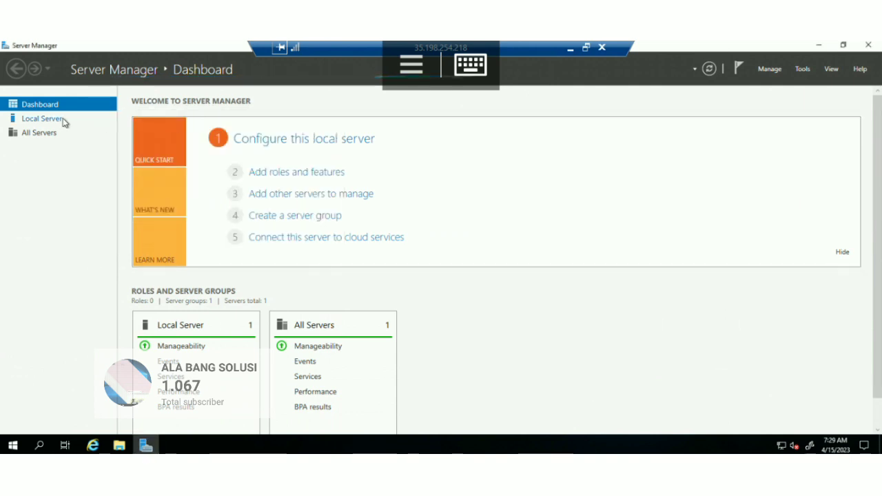
{"action": "left_click", "coordinate": [41, 118]}
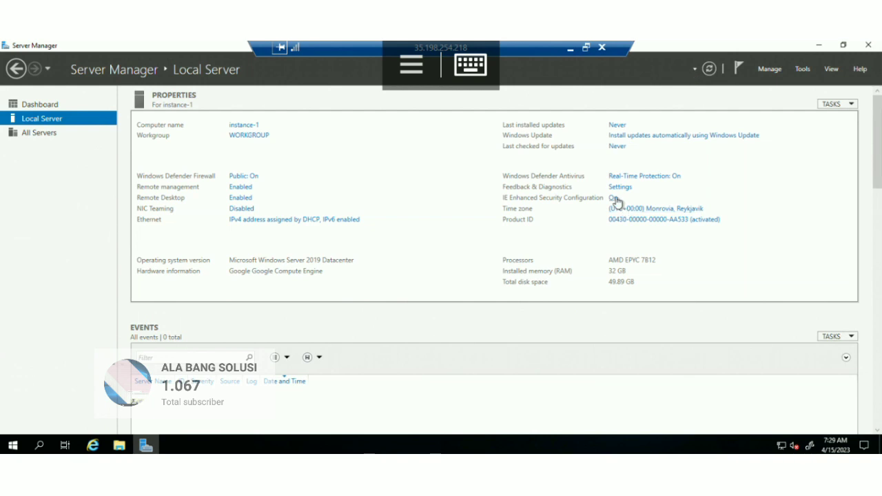
{"action": "left_click", "coordinate": [616, 199]}
{"action": "left_click", "coordinate": [380, 227]}
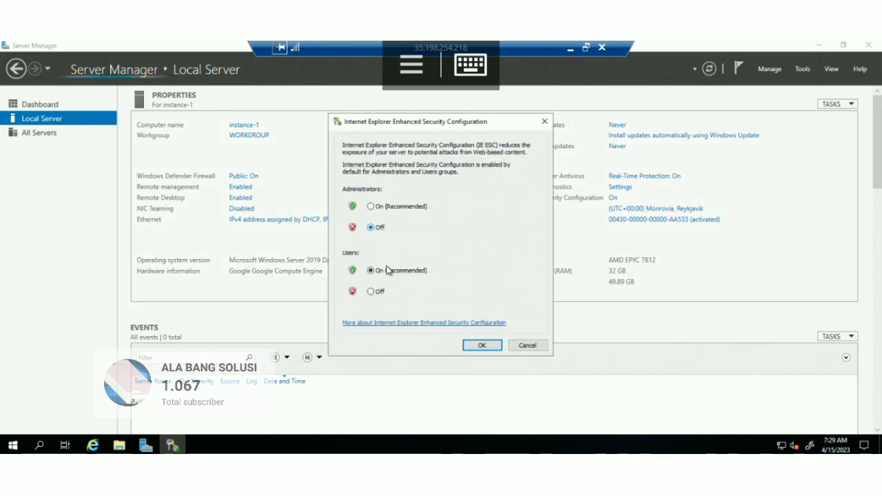
{"action": "left_click", "coordinate": [386, 292]}
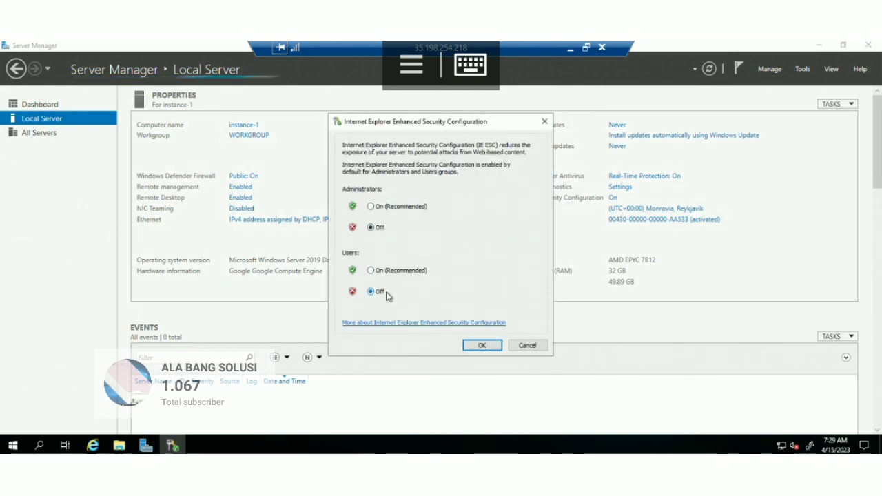
{"action": "left_click", "coordinate": [482, 345]}
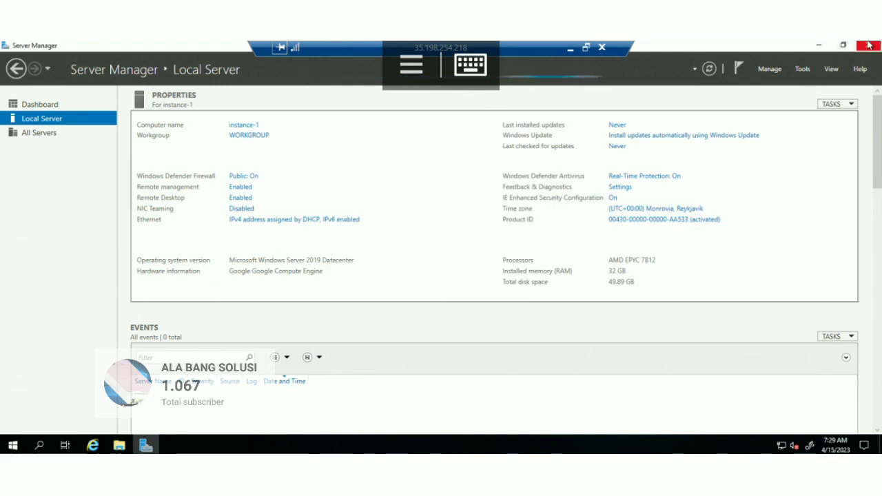
{"action": "left_click", "coordinate": [867, 45]}
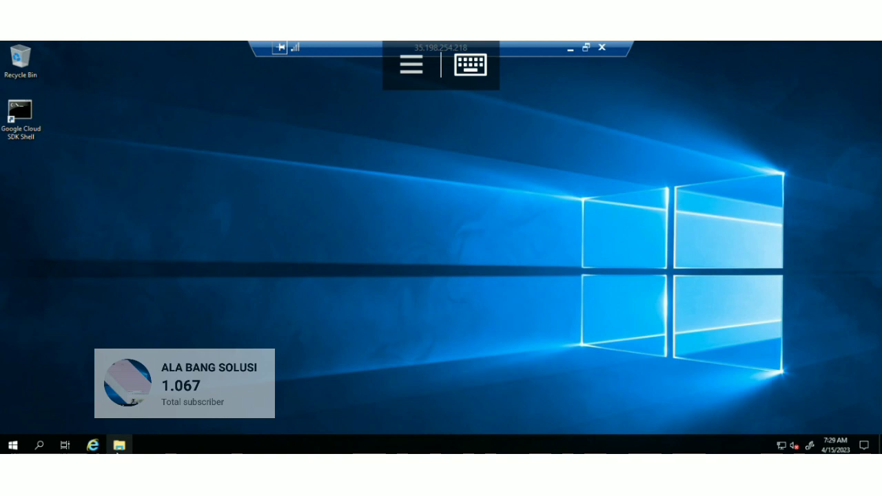
View the properties of This PC in a maximized window to examine the server's hardware and Windows edition, and close them
{"action": "left_click", "coordinate": [119, 446]}
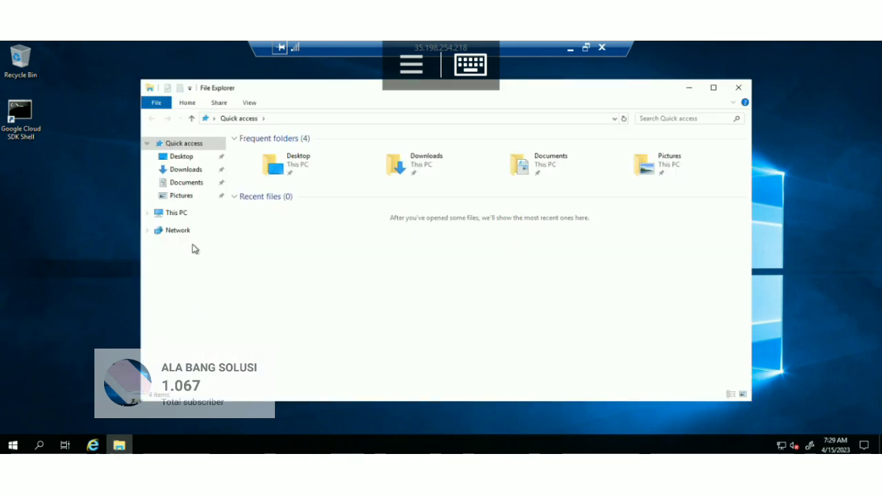
{"action": "right_click", "coordinate": [182, 221]}
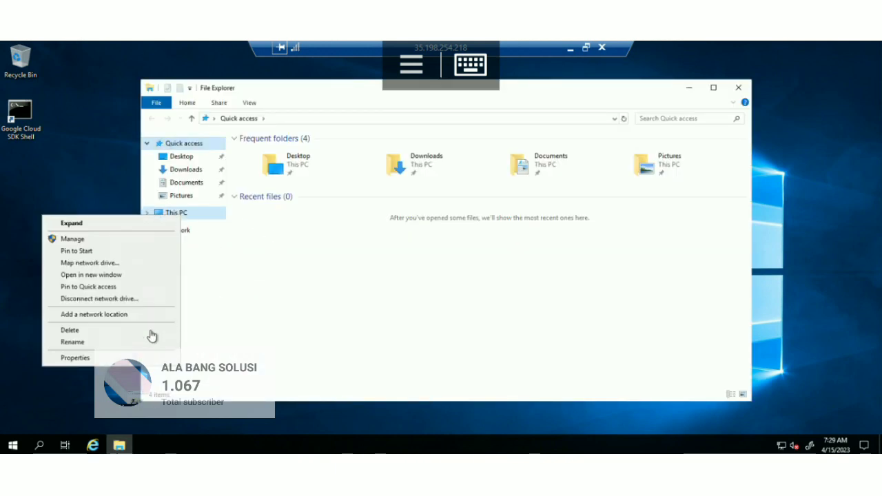
{"action": "left_click", "coordinate": [75, 358]}
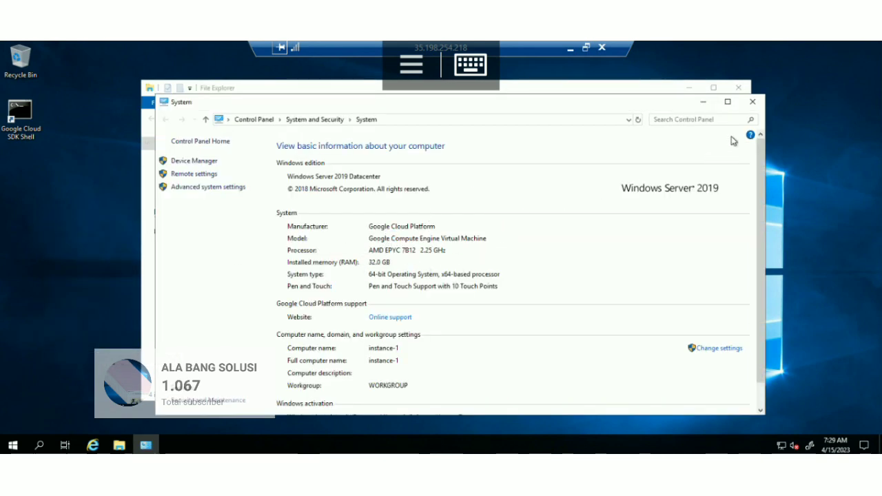
{"action": "left_click", "coordinate": [728, 102]}
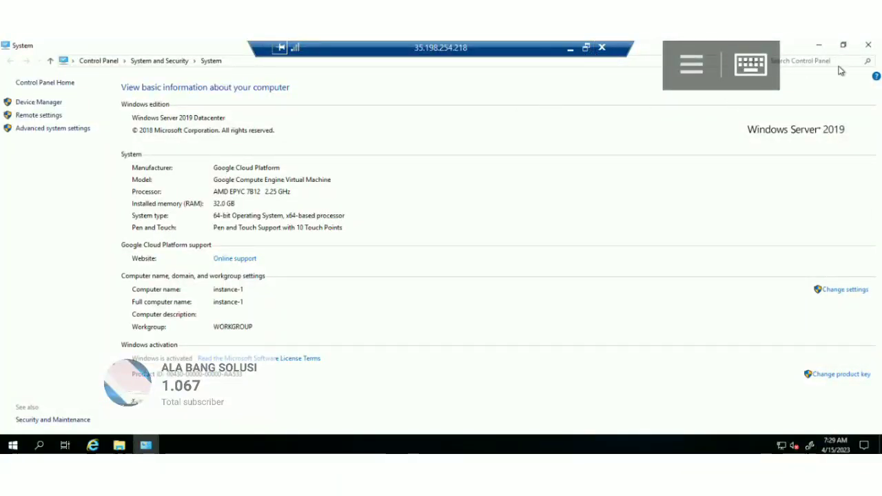
{"action": "left_click", "coordinate": [870, 45]}
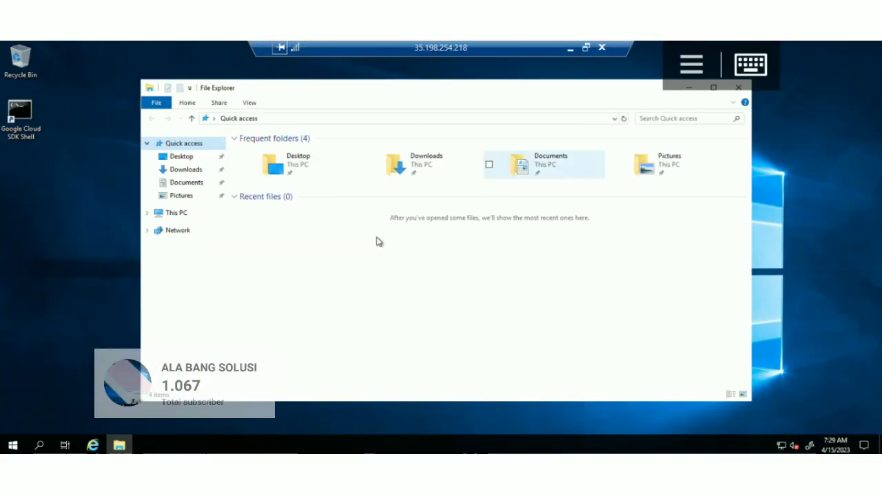
Switch to Internet Explorer and search the web for "chrom"
{"action": "left_click", "coordinate": [92, 445]}
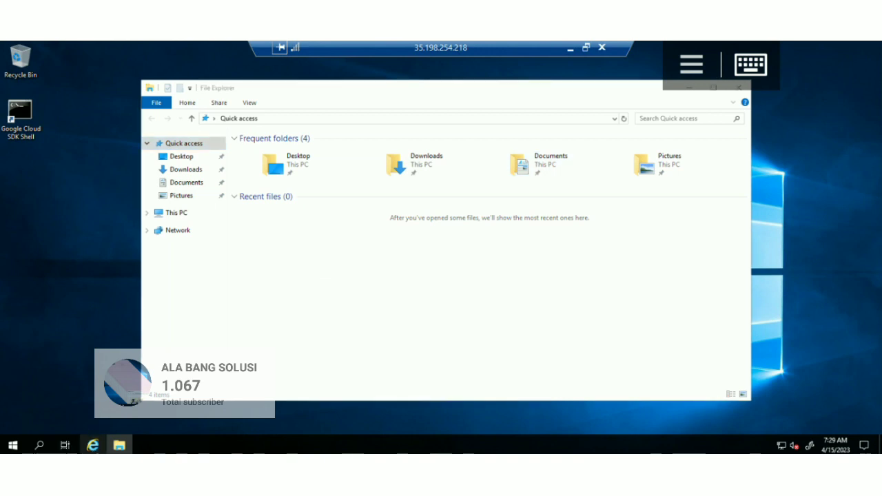
{"action": "left_click", "coordinate": [369, 309]}
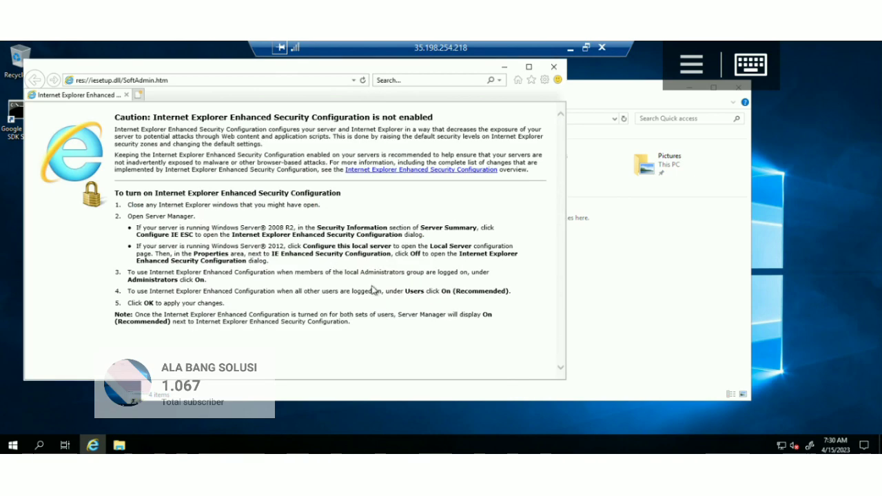
{"action": "left_click", "coordinate": [228, 81]}
{"action": "left_click", "coordinate": [750, 64]}
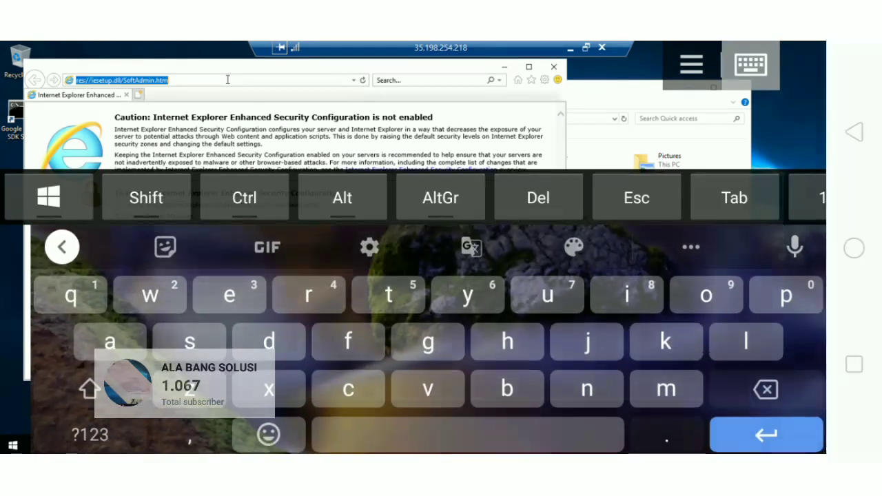
{"action": "type", "text": "chrom"}
{"action": "key", "text": "Return"}
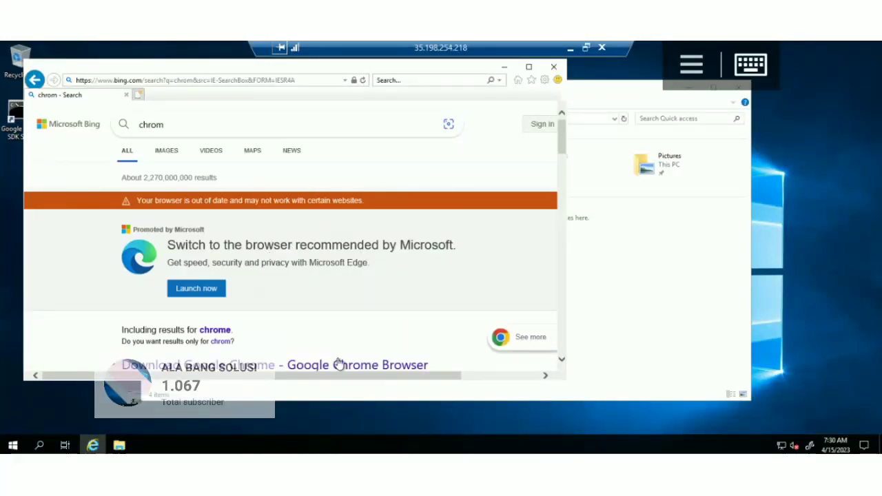
Download Google Chrome from its official page, run the installer with permission to make changes, and close the browser and File Explorer windows
{"action": "left_click", "coordinate": [342, 363]}
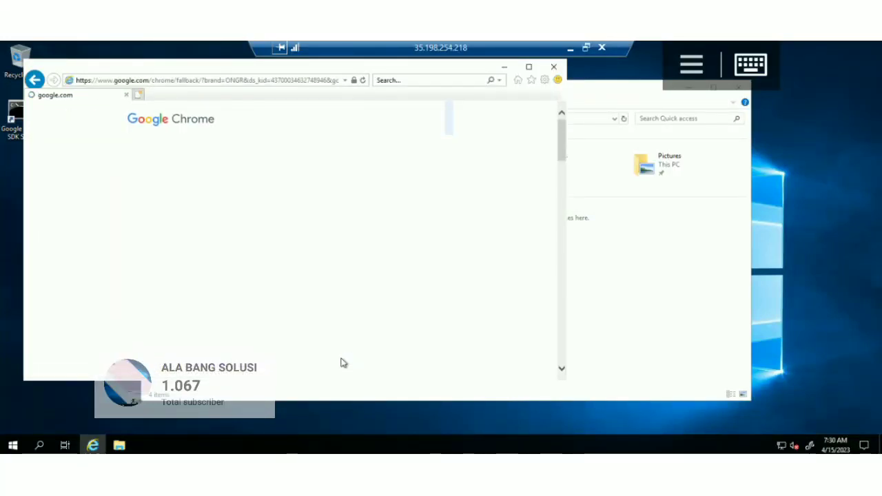
{"action": "left_click", "coordinate": [304, 343]}
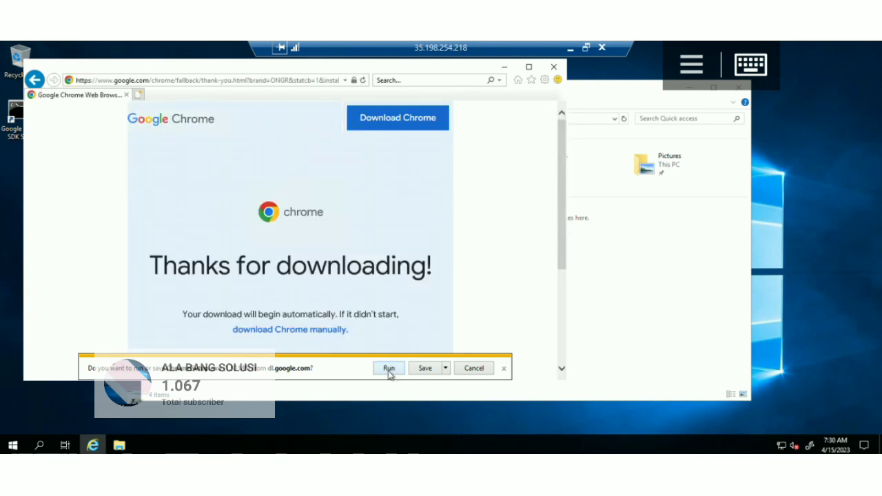
{"action": "left_click", "coordinate": [388, 368]}
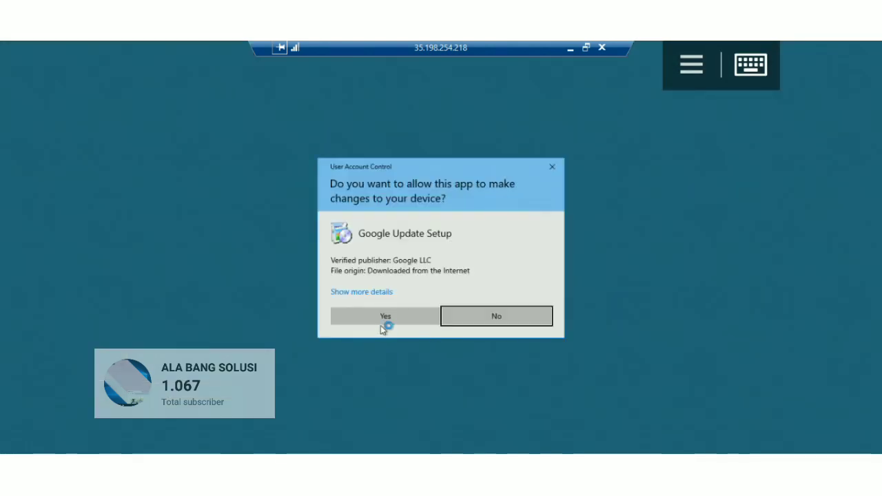
{"action": "left_click", "coordinate": [380, 324]}
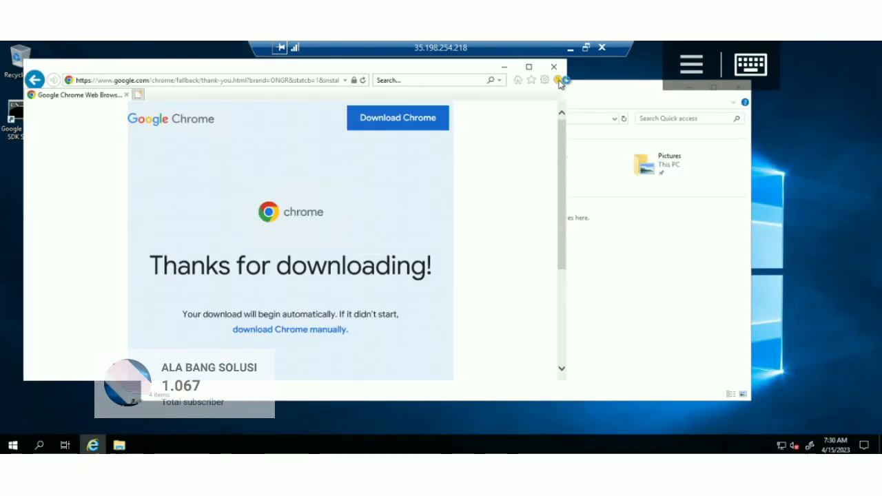
{"action": "left_click", "coordinate": [554, 68]}
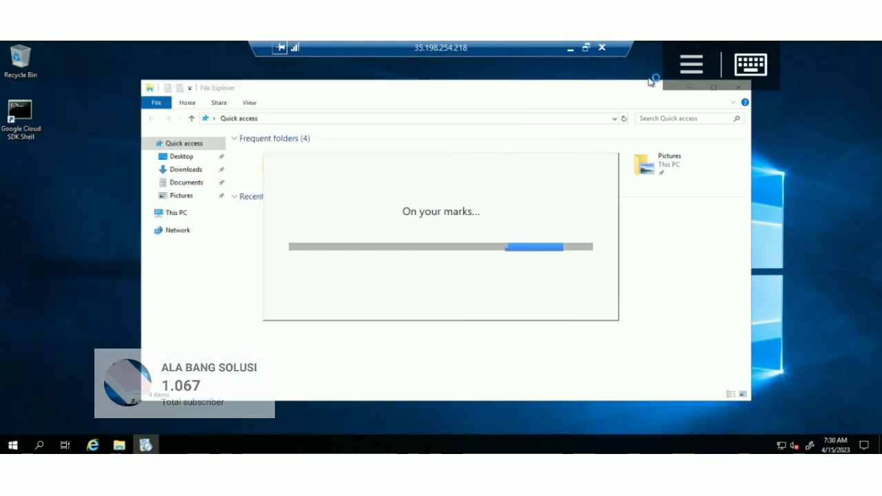
{"action": "left_click", "coordinate": [744, 90]}
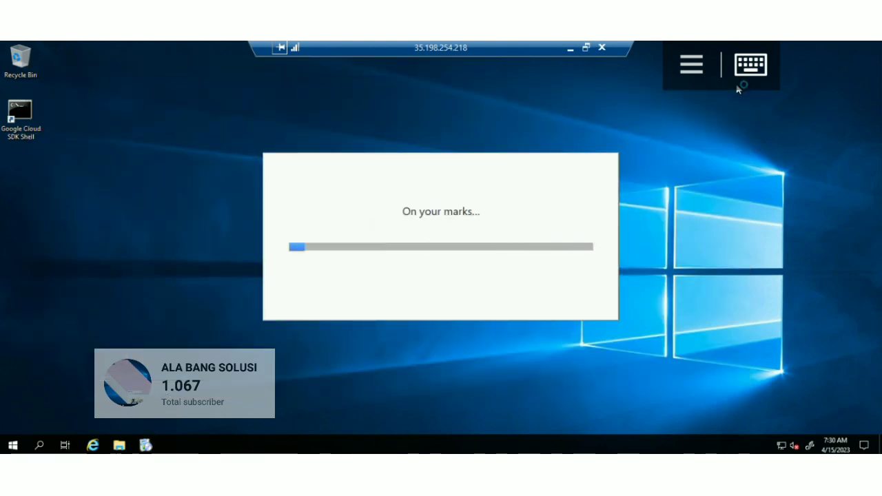
{"action": "right_click", "coordinate": [737, 88]}
{"action": "left_click", "coordinate": [683, 117]}
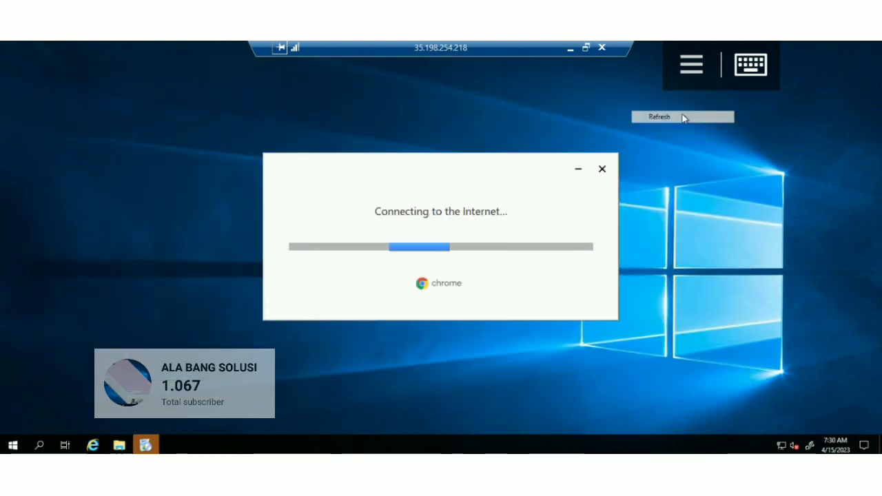
{"action": "left_click", "coordinate": [585, 48]}
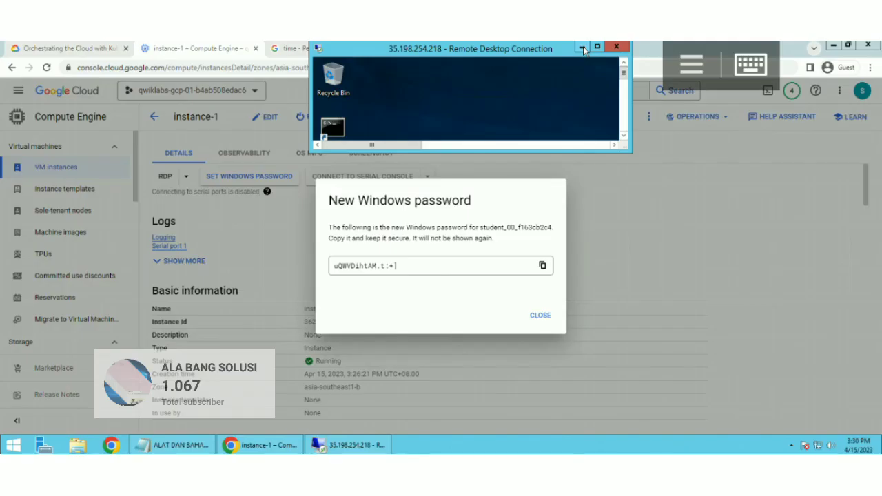
{"action": "left_click", "coordinate": [833, 46]}
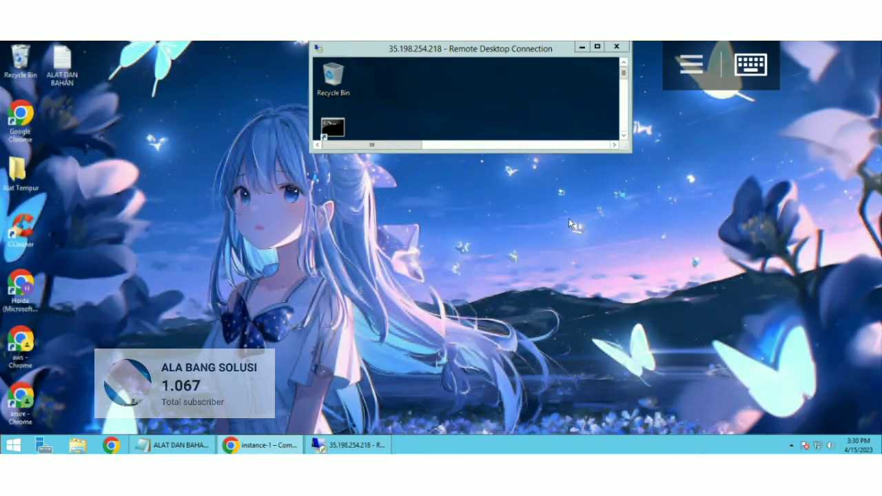
{"action": "right_click", "coordinate": [536, 258]}
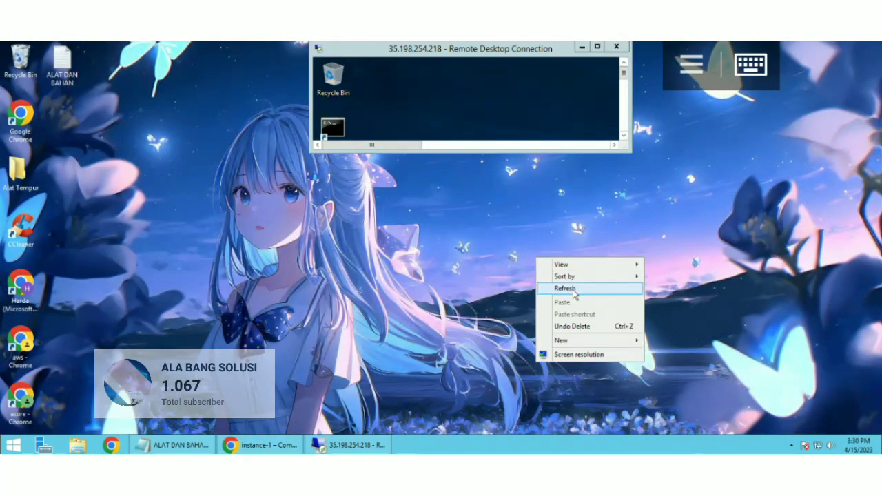
{"action": "left_click", "coordinate": [564, 288]}
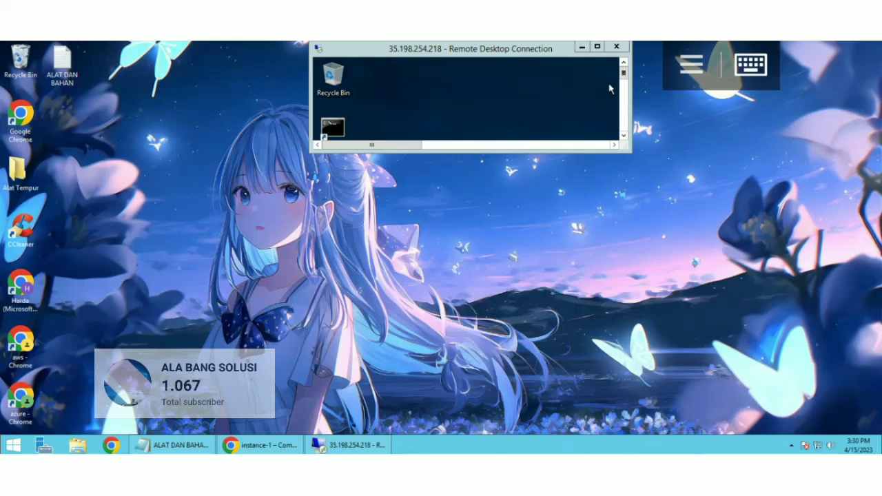
{"action": "left_click", "coordinate": [596, 48]}
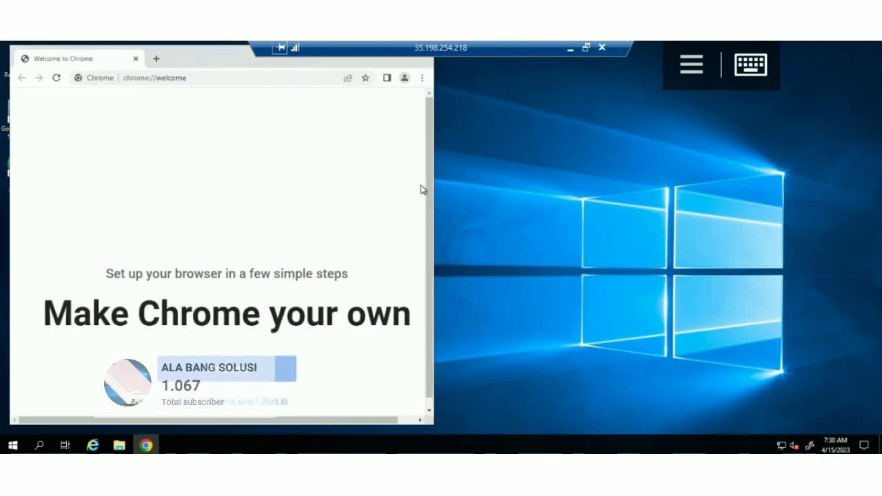
Open whoer.net in the newly installed Chrome to check the server's public IP address and location
{"action": "left_click", "coordinate": [222, 81]}
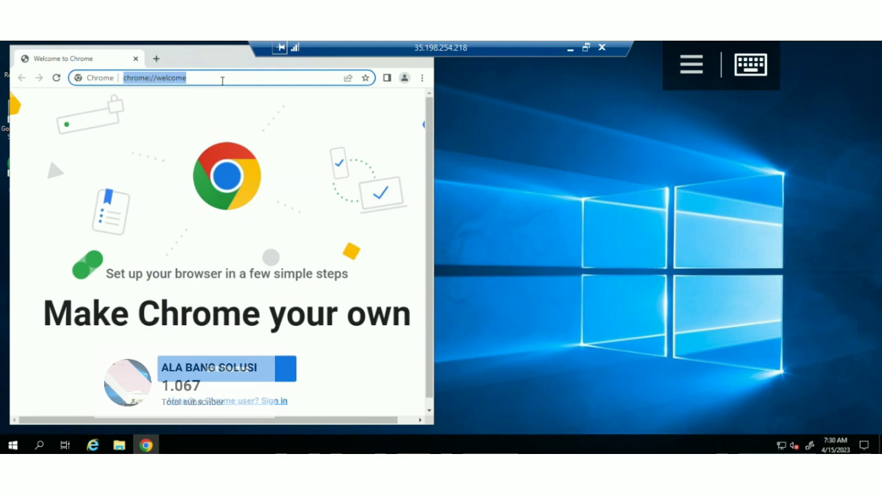
{"action": "left_click", "coordinate": [750, 64]}
{"action": "type", "text": "who"}
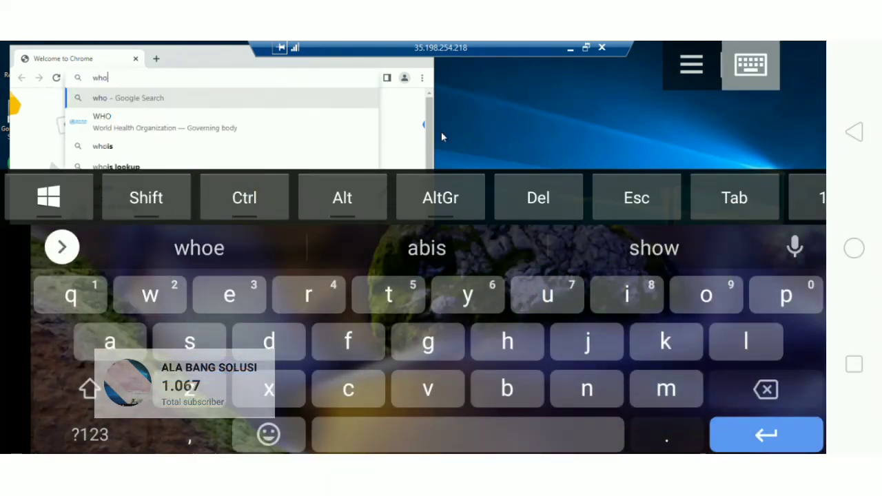
{"action": "type", "text": "er.net"}
{"action": "key", "text": "Return"}
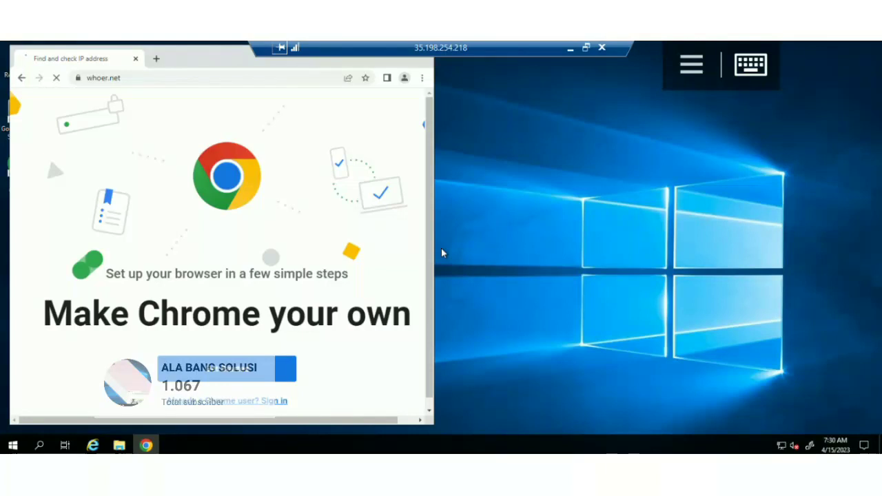
{"action": "right_click", "coordinate": [442, 253]}
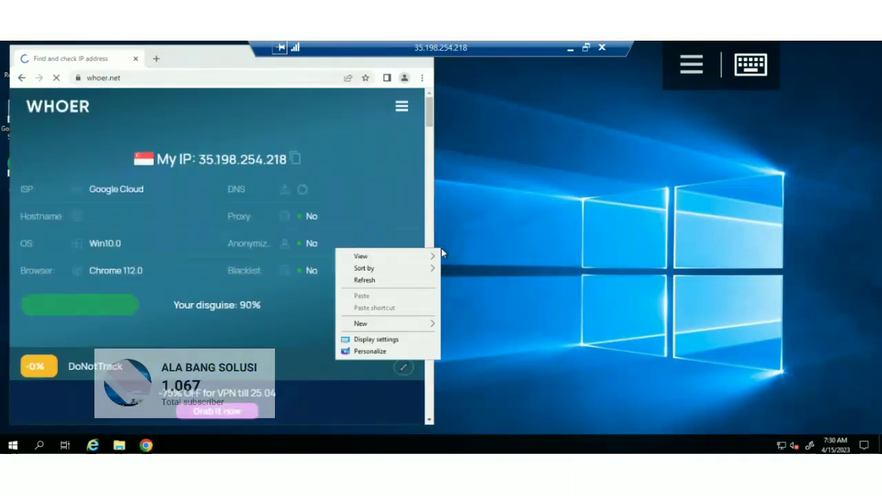
{"action": "left_click", "coordinate": [391, 281]}
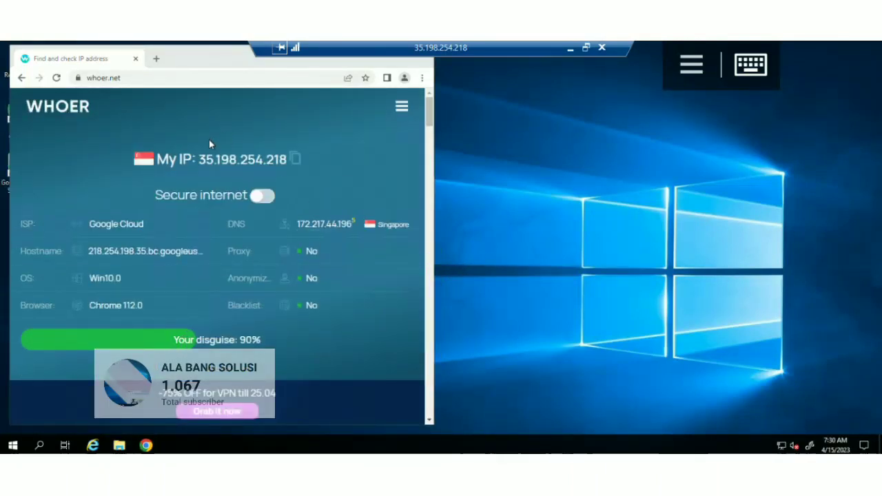